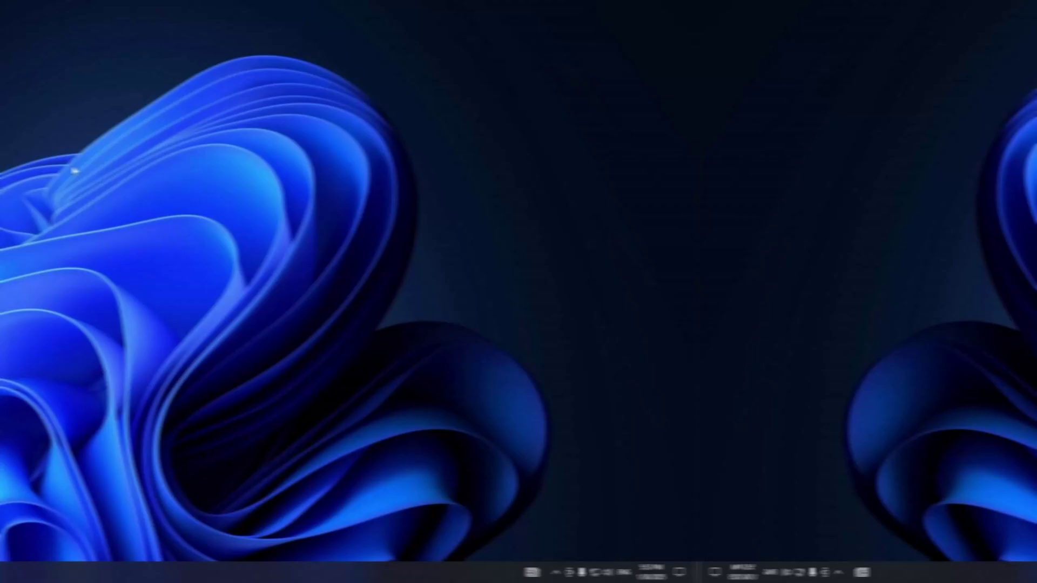
Step: Create a restore point called 'Windows Optimizations' on Local Disk (C:) using Start search
key("super")
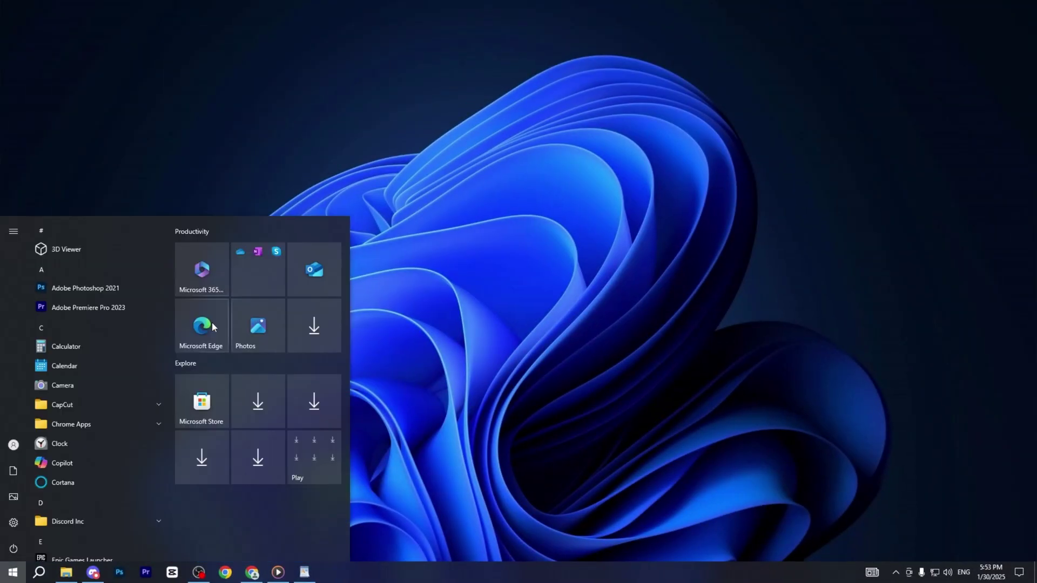
type("creat")
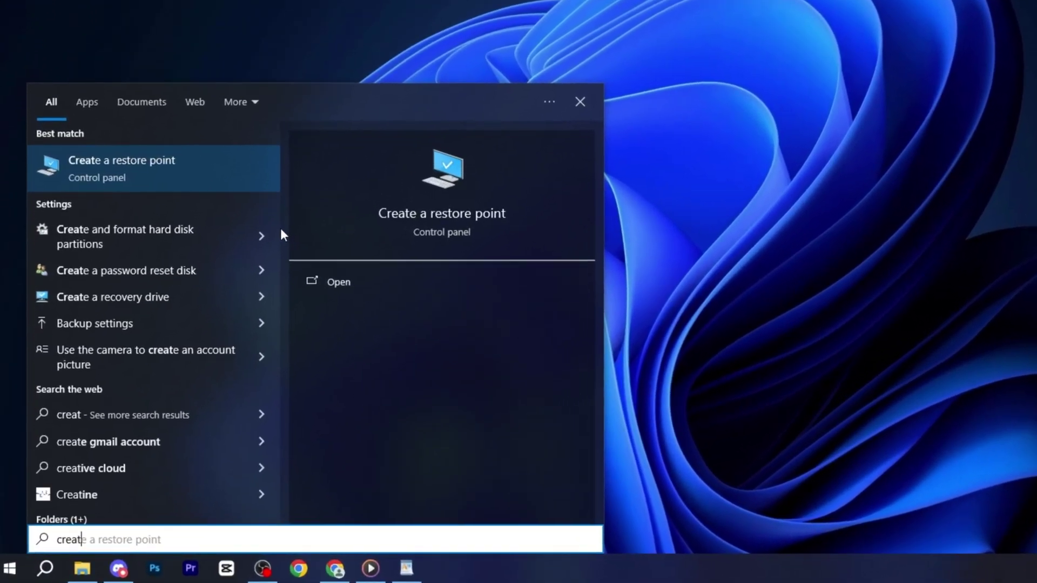
key("Return")
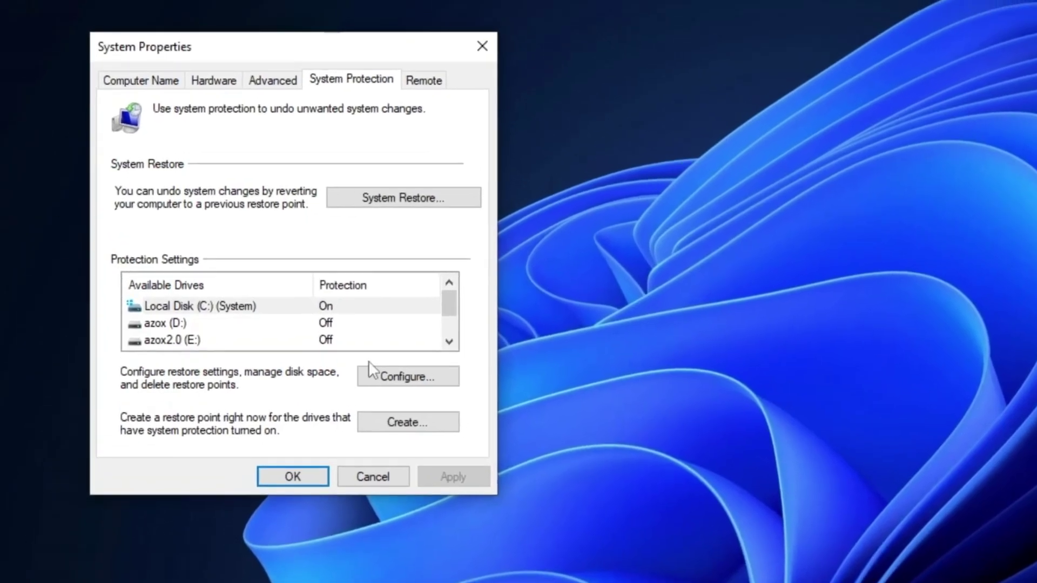
left_click(207, 312)
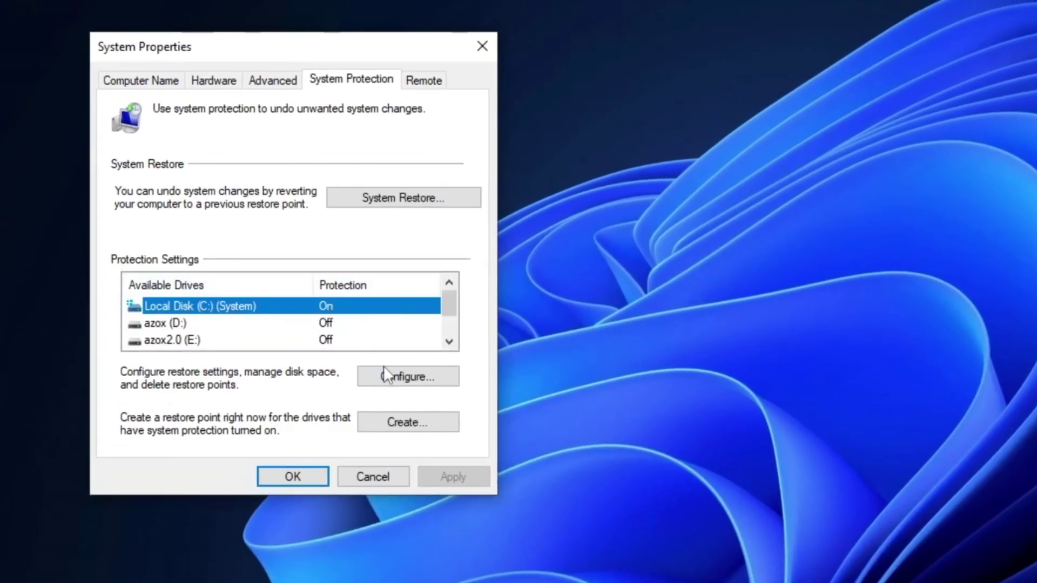
left_click(413, 427)
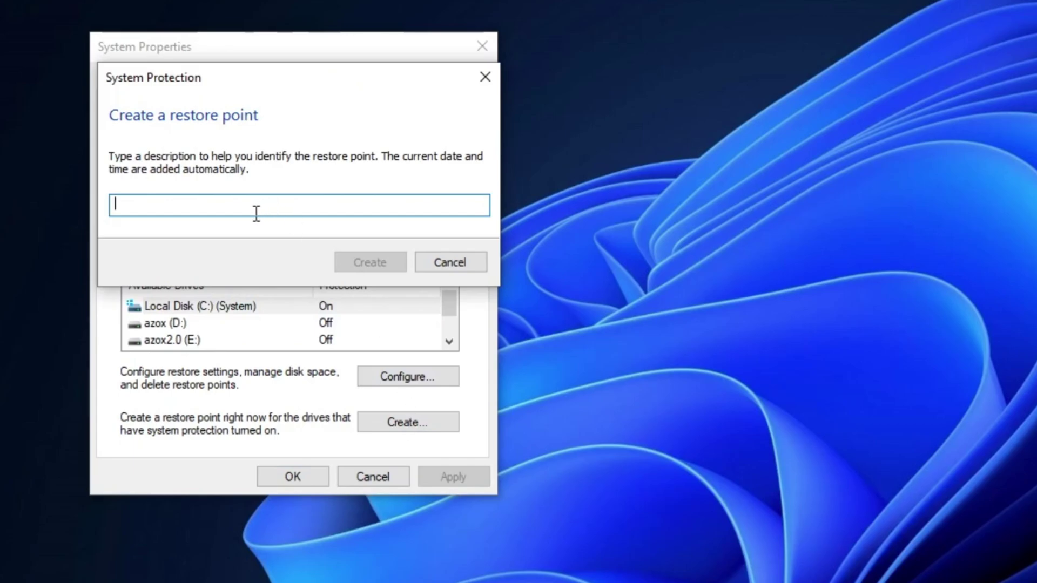
type("Windows Optimizations")
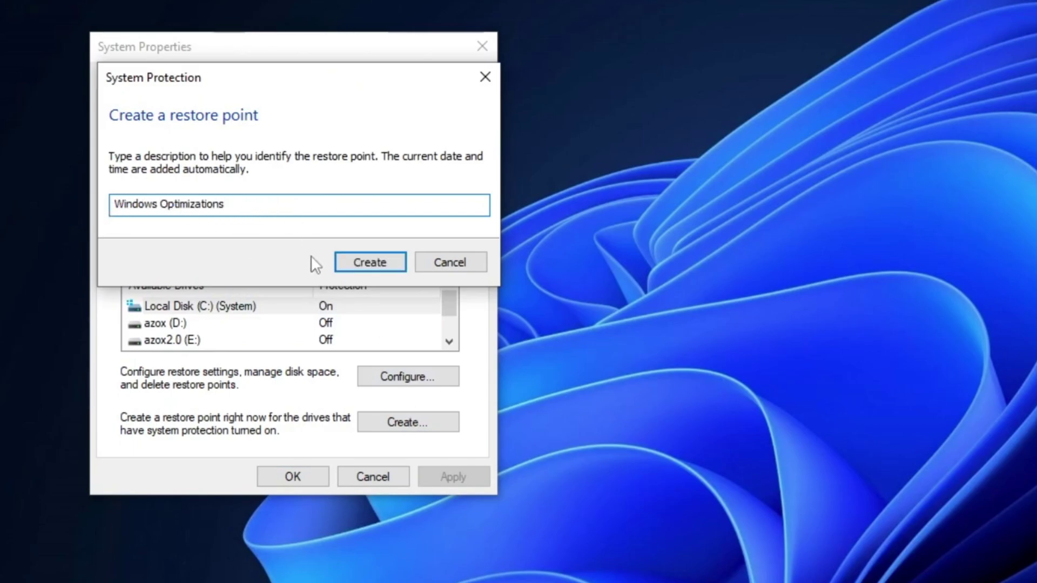
left_click(350, 263)
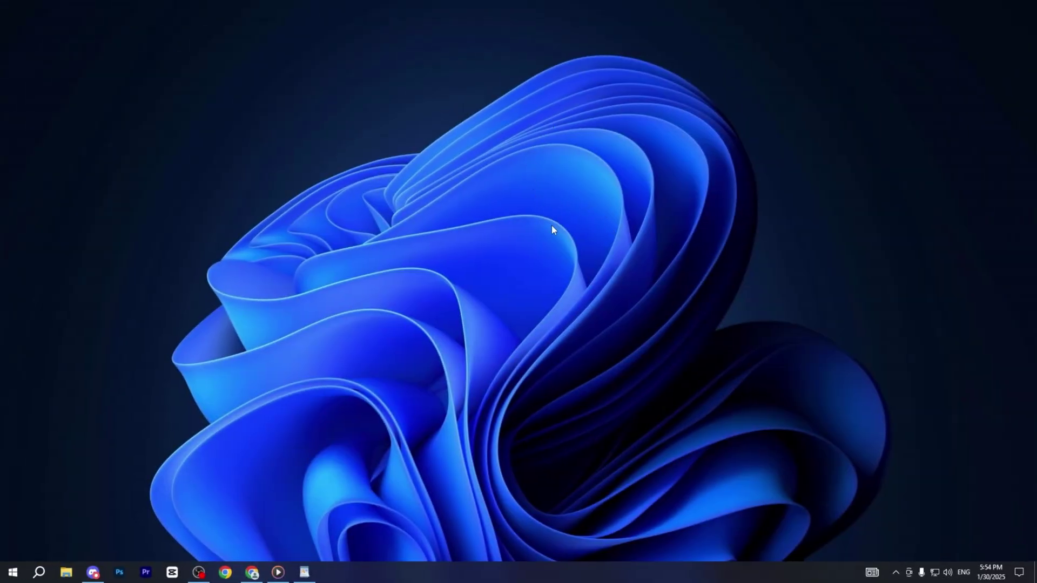
Step: Launch msconfig and open the Boot tab's advanced options
key("super+r")
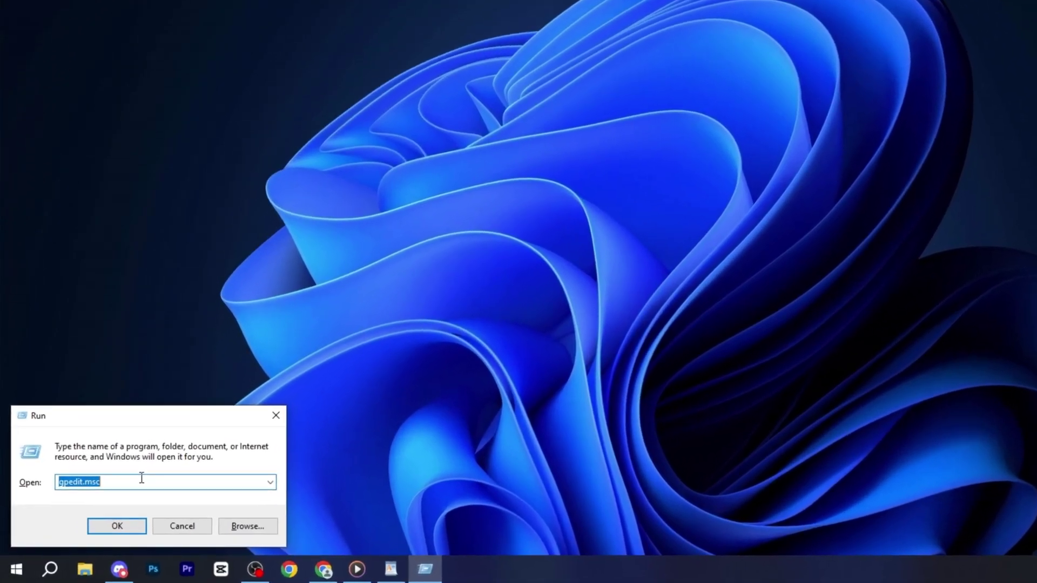
type("msconfig")
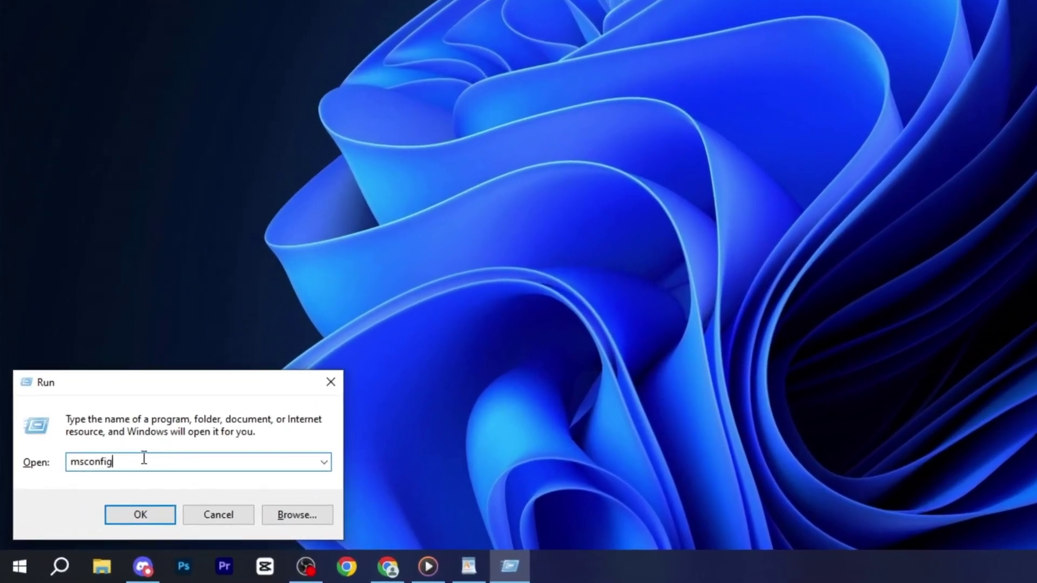
left_click(127, 511)
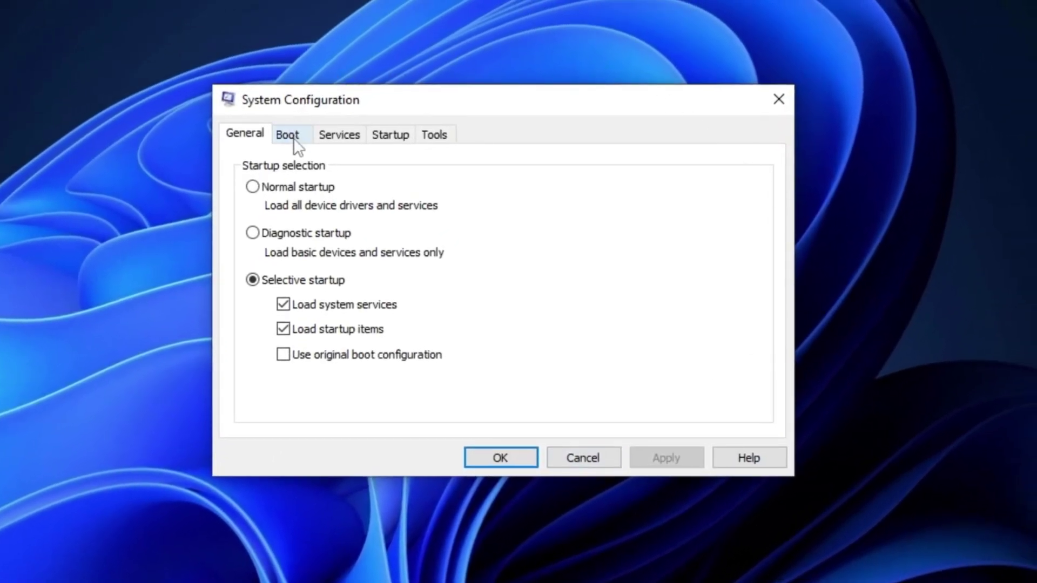
left_click(293, 137)
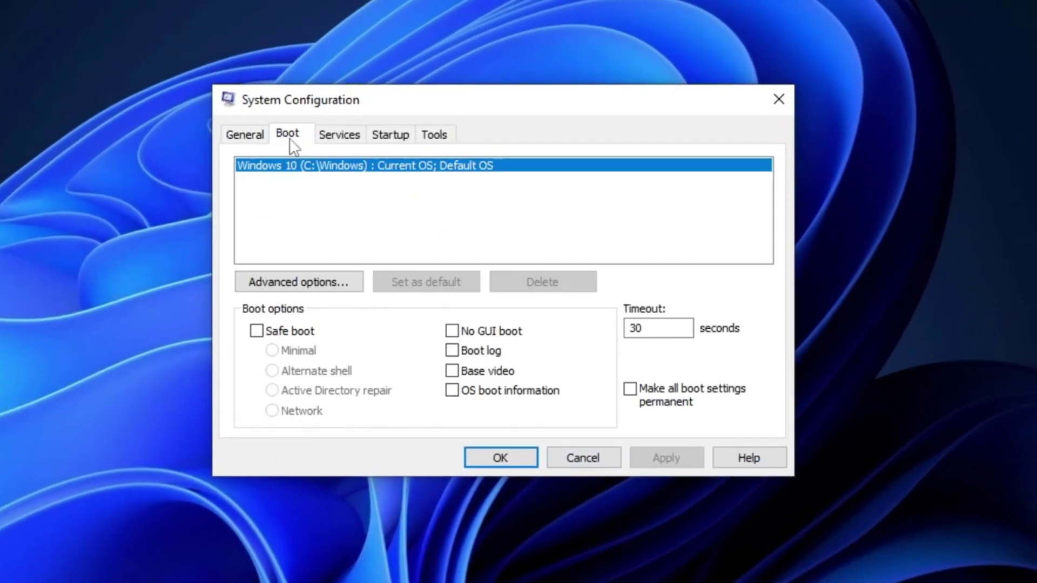
left_click(301, 288)
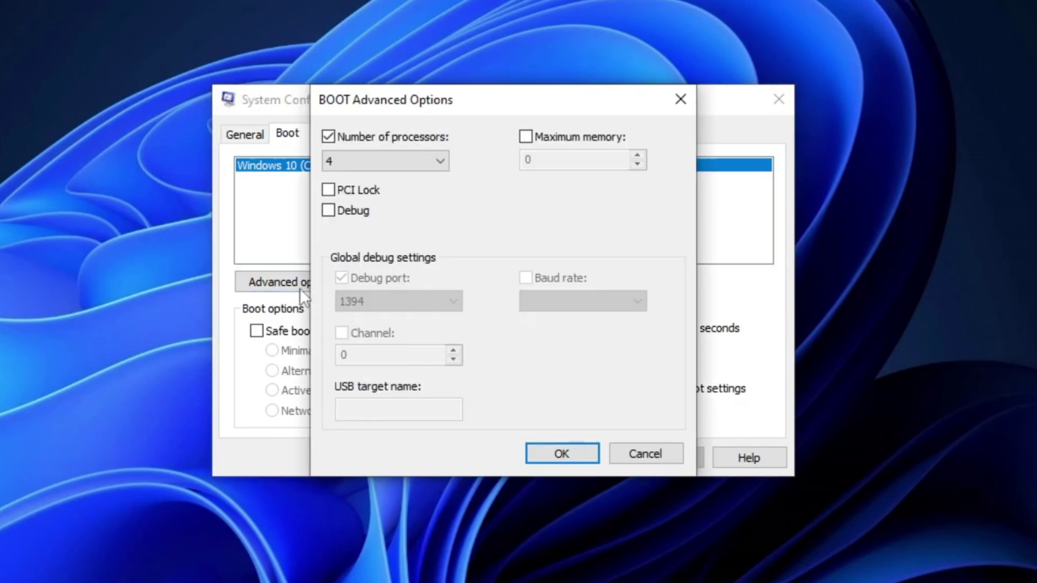
Step: Limit boot to 4 processors, apply, and exit without restarting
left_click(325, 138)
left_click(326, 138)
left_click(446, 157)
left_click(393, 218)
left_click(562, 454)
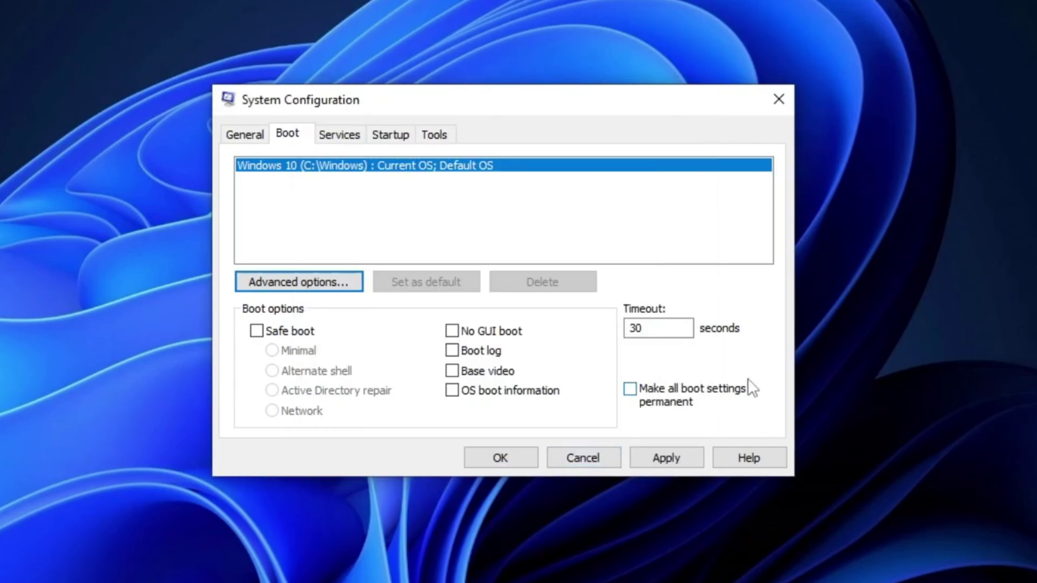
left_click(687, 458)
left_click(500, 456)
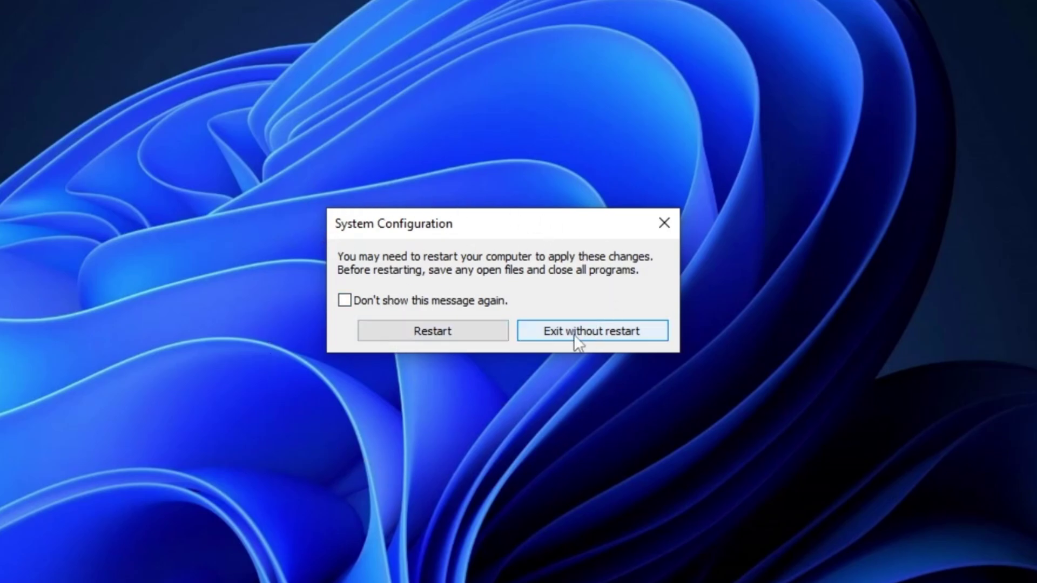
left_click(600, 338)
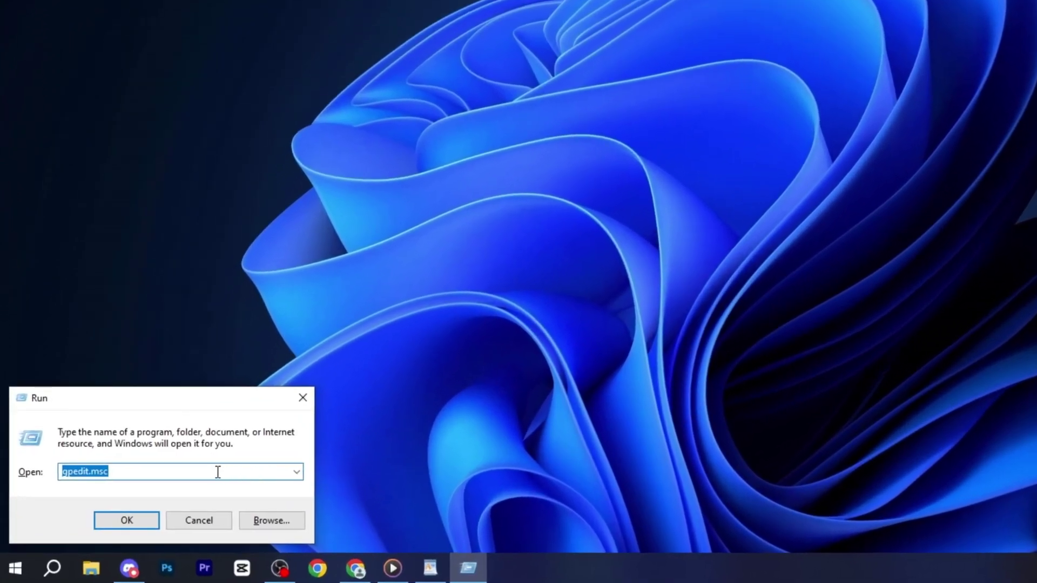
Step: Launch gpedit.msc and navigate to System > Power Management > Power Throttling Settings
left_click(170, 497)
left_click(126, 520)
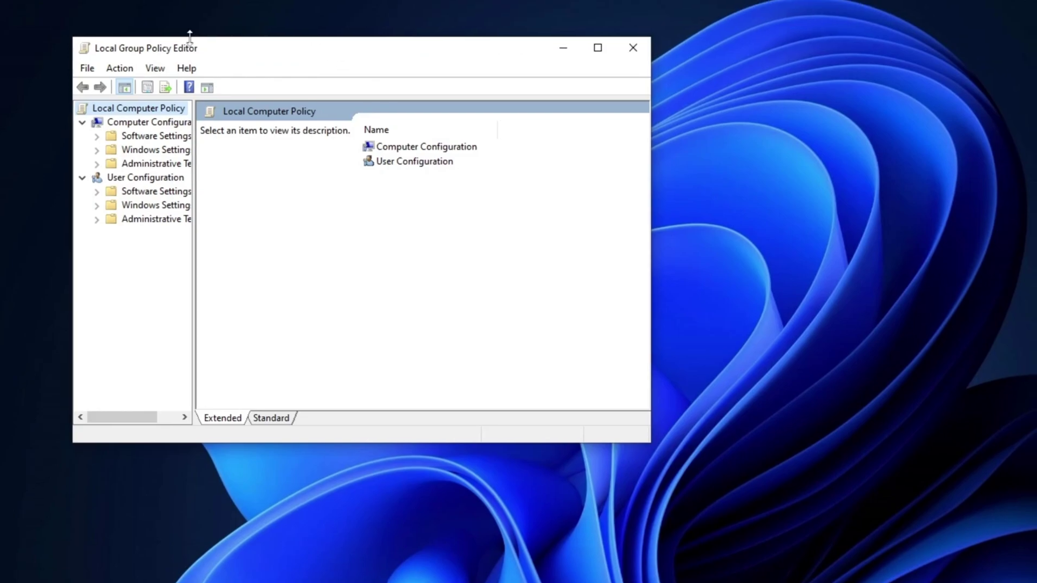
double_click(426, 152)
double_click(404, 175)
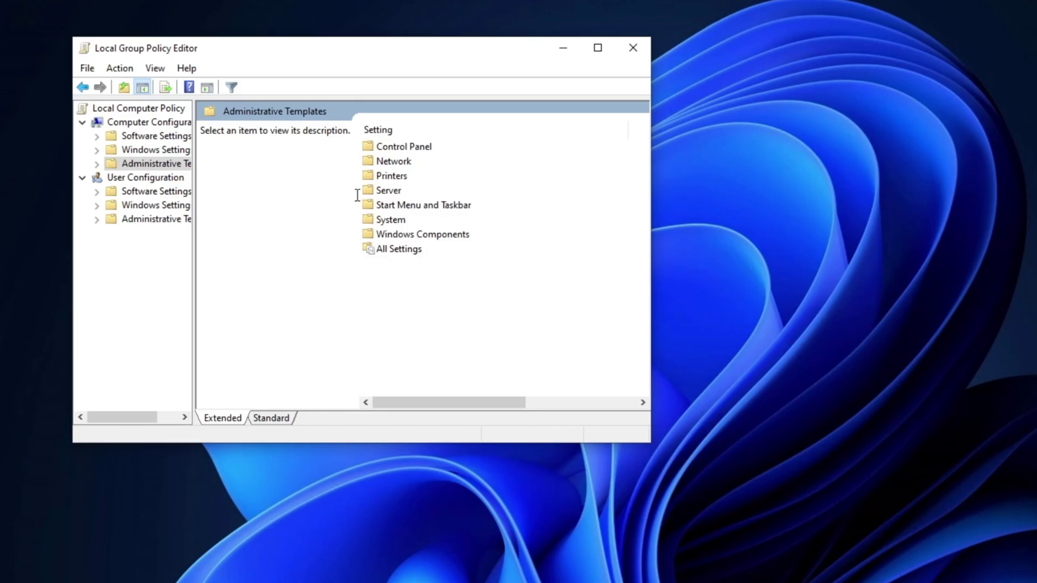
double_click(391, 220)
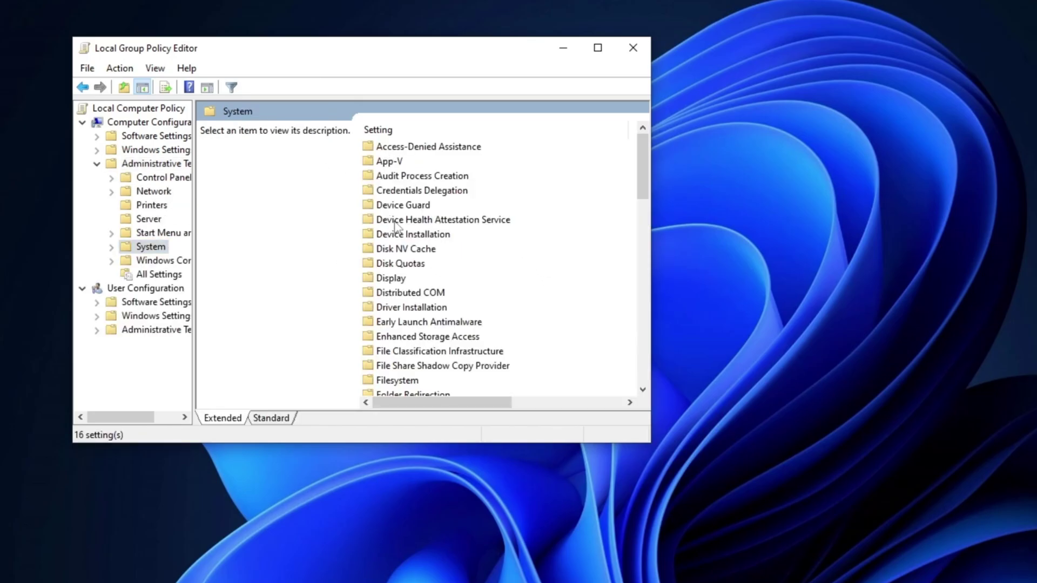
left_click(394, 220)
key("p")
double_click(409, 162)
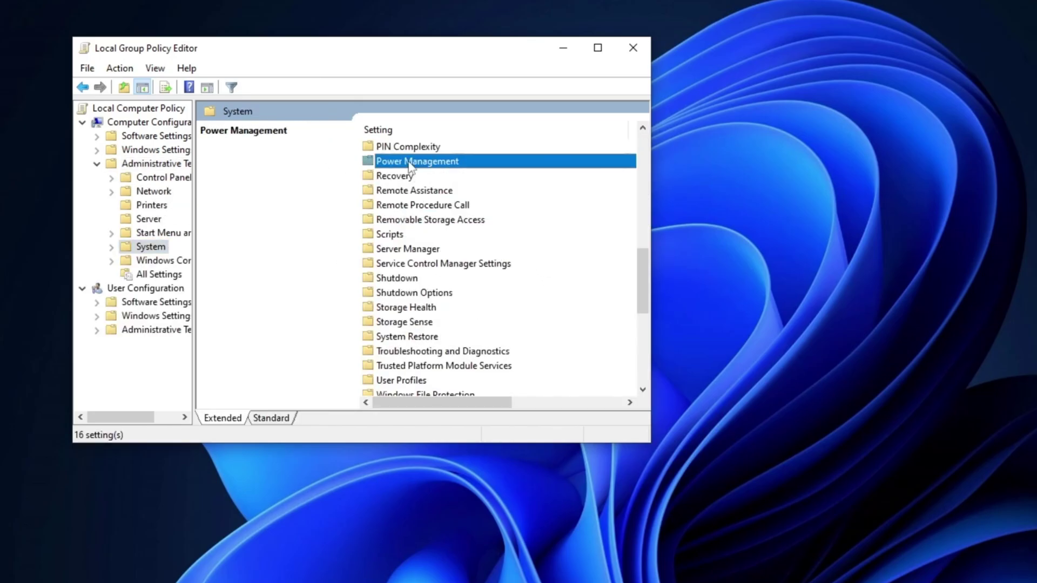
double_click(416, 207)
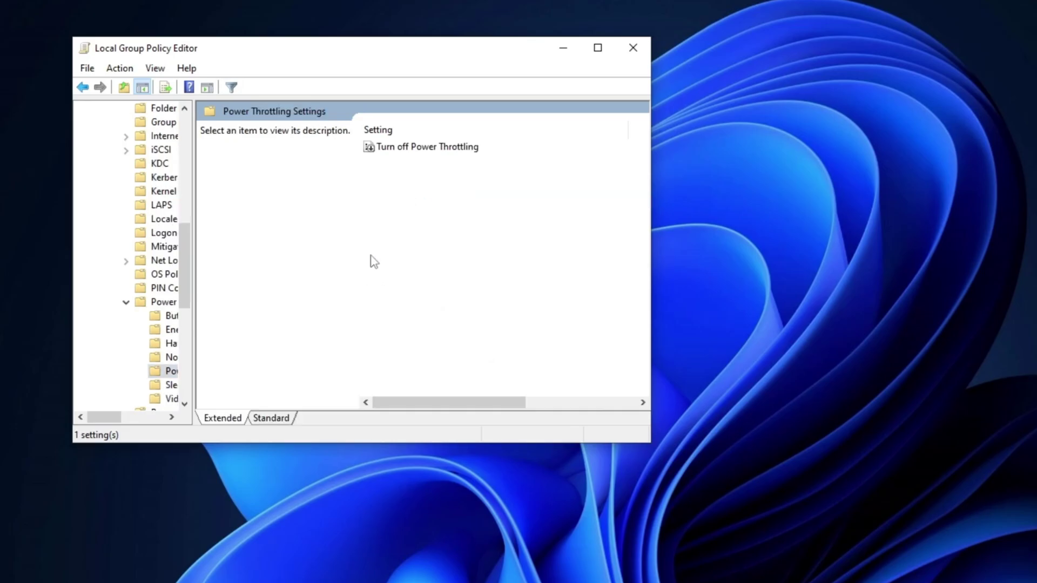
Step: Set the Turn off Power Throttling policy to Enabled and save it
left_click(429, 153)
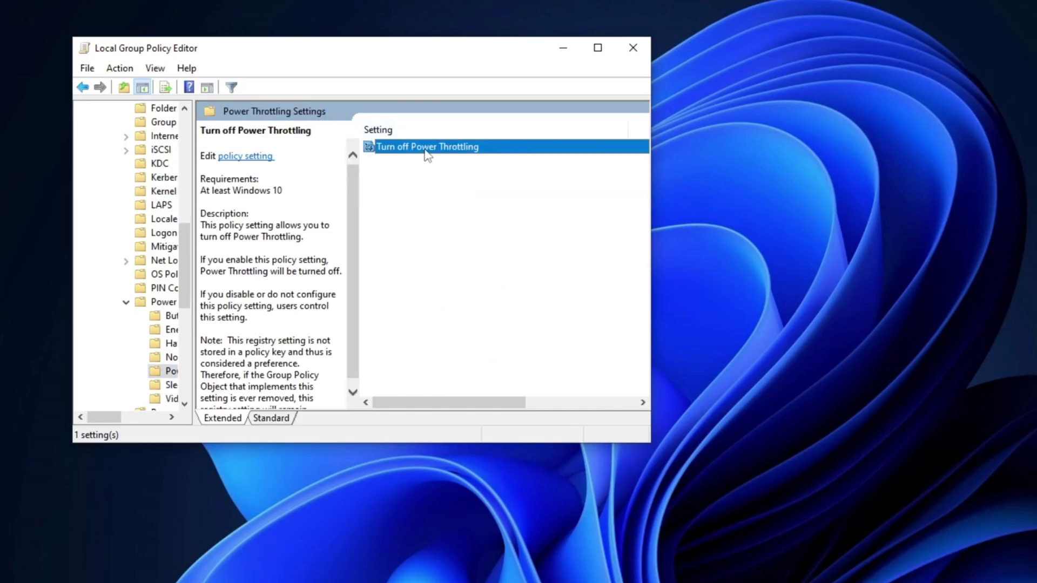
double_click(426, 151)
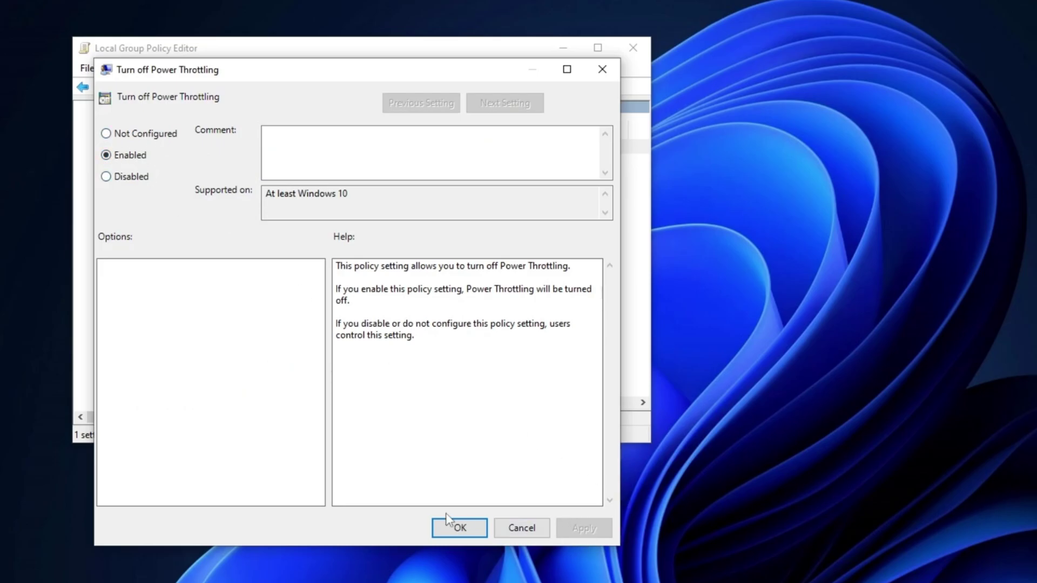
left_click(456, 528)
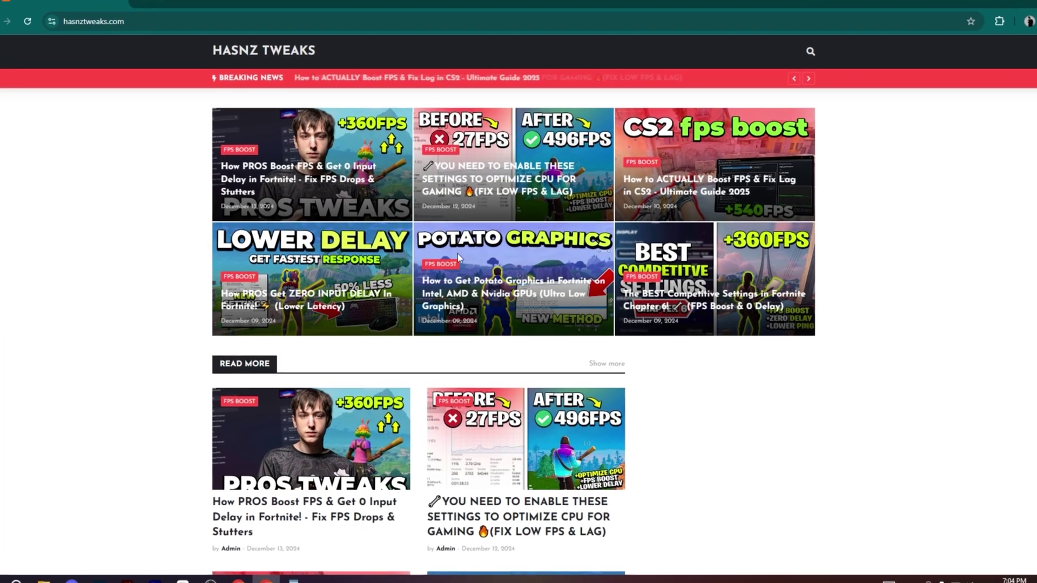
Step: Open the OPTIMIZATION PACK folder and look through its contents, including 01 Ram Optimizations
scroll(382, 276, "down", 6)
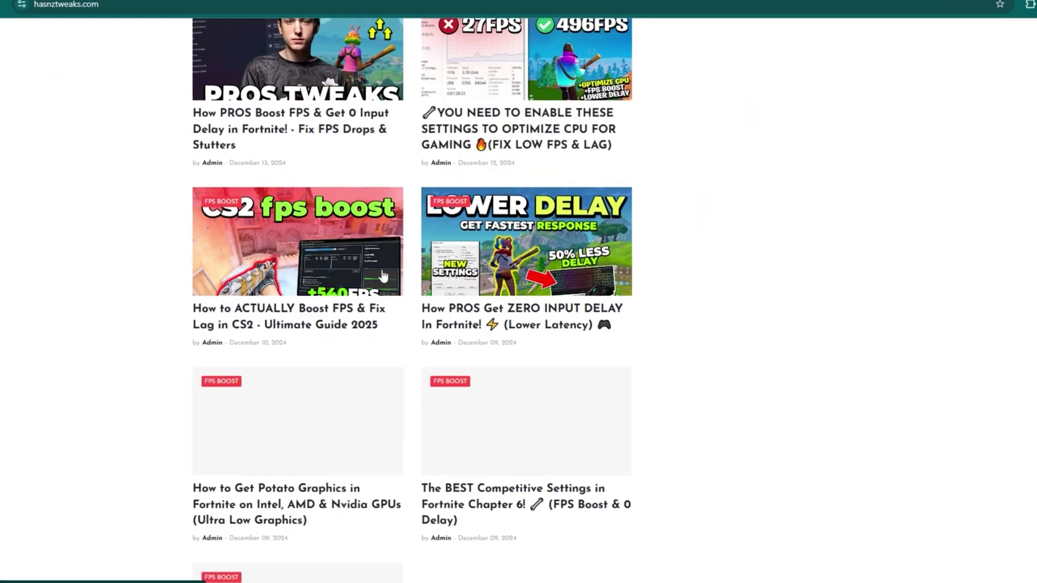
scroll(383, 275, "down", 3)
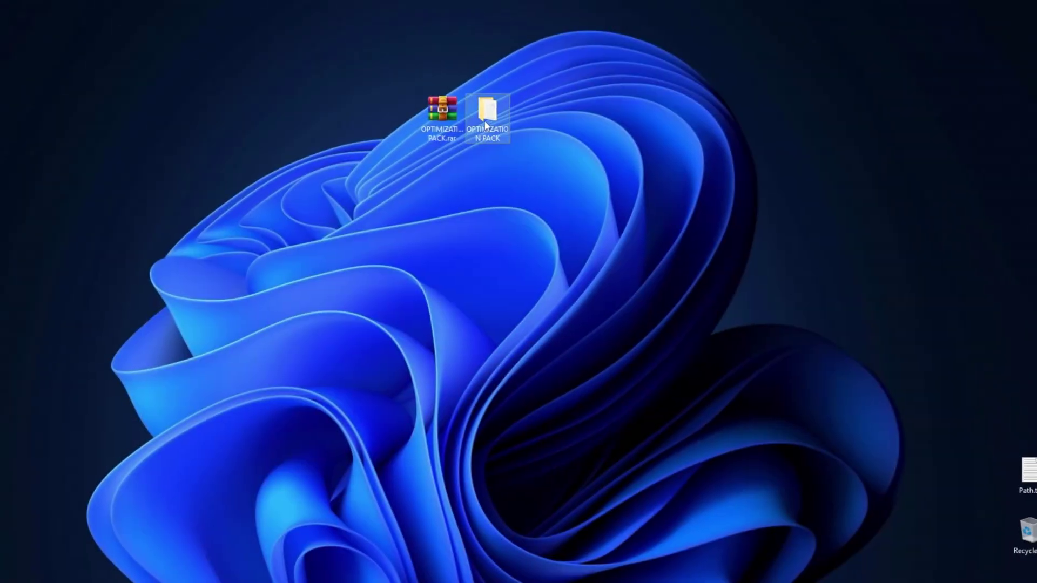
left_click(485, 124)
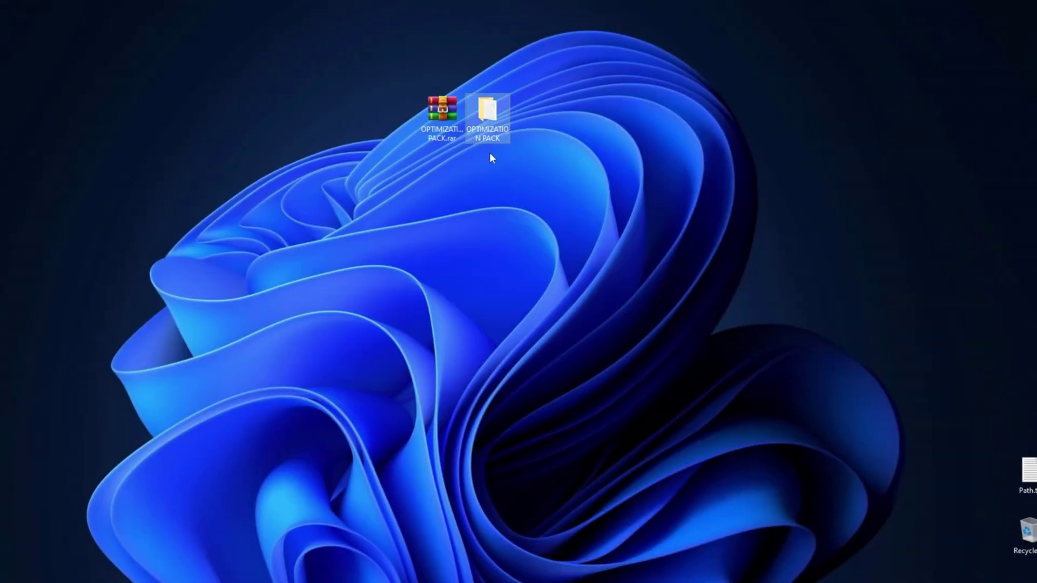
double_click(488, 120)
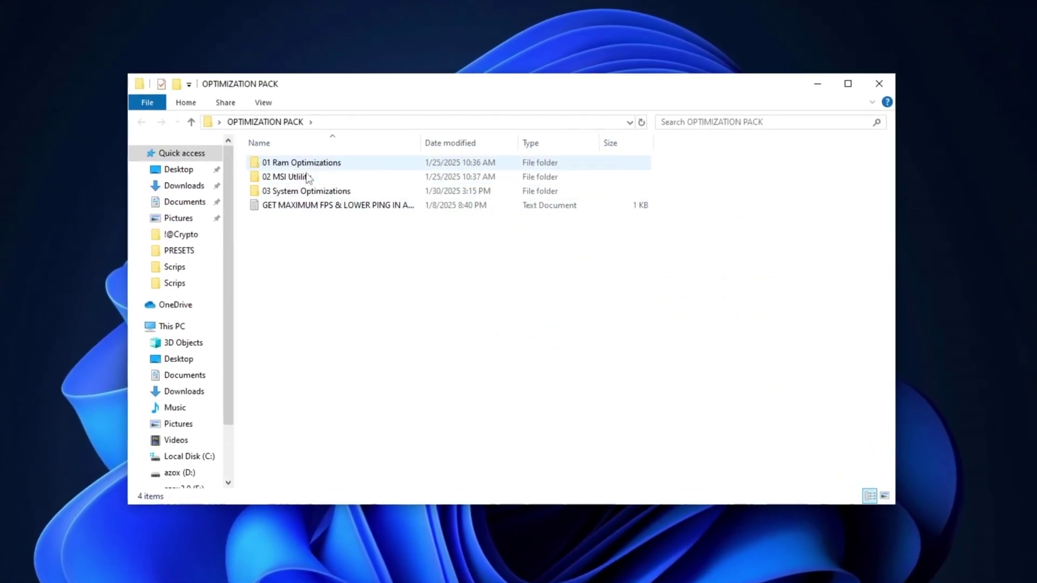
left_click(323, 163)
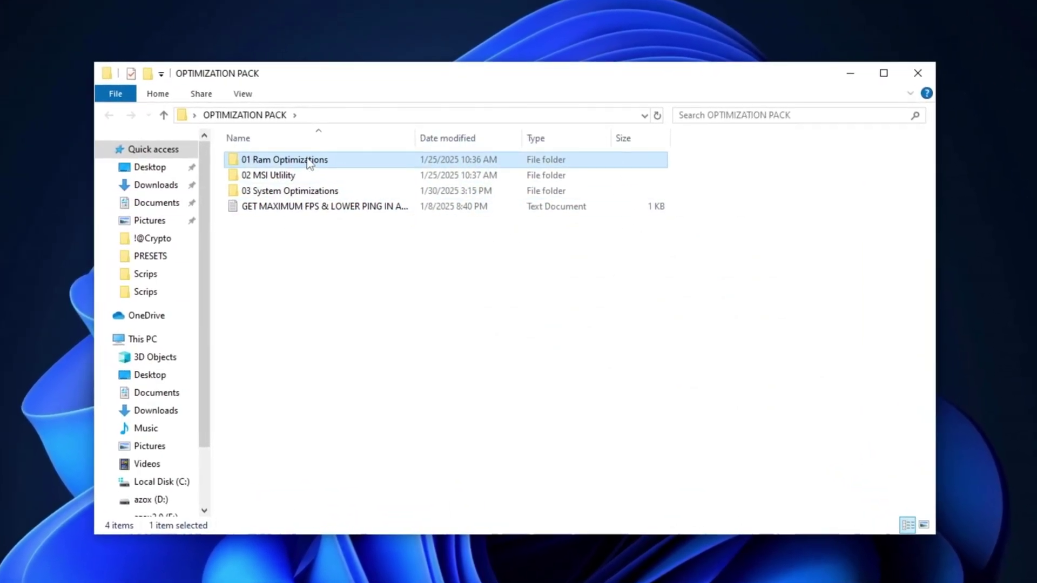
left_click(306, 173)
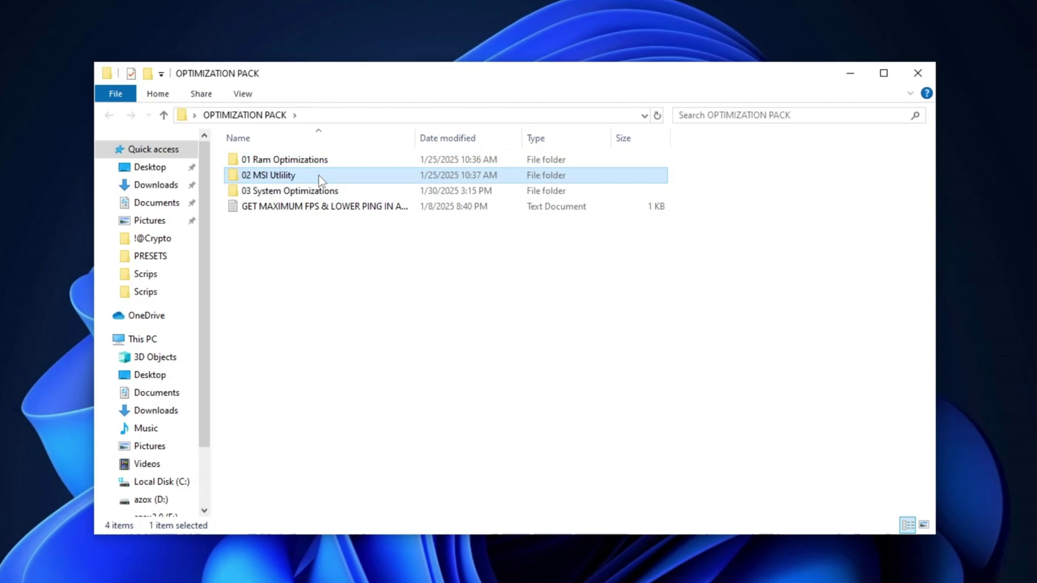
left_click(318, 192)
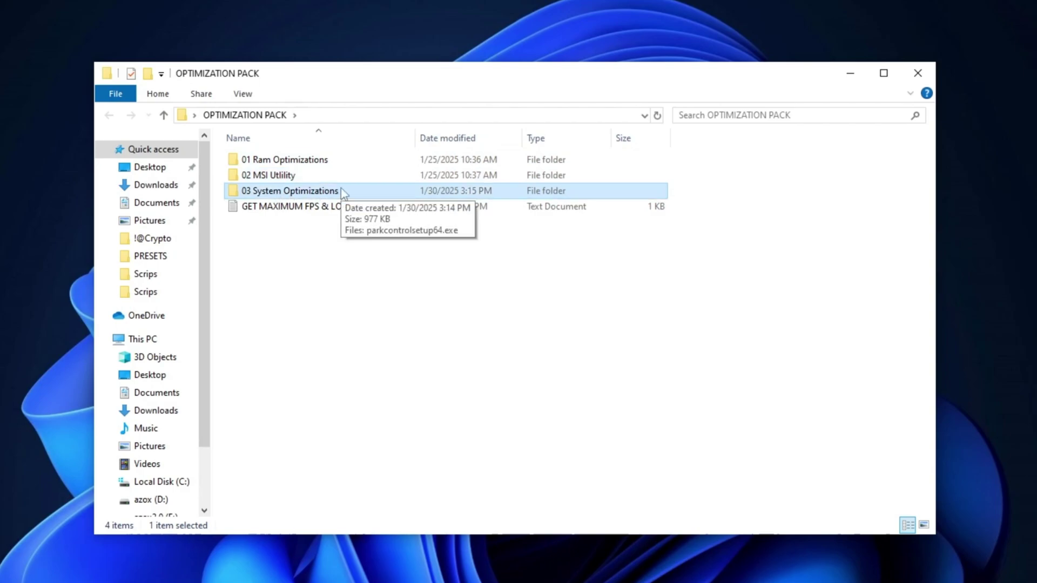
left_click(253, 207)
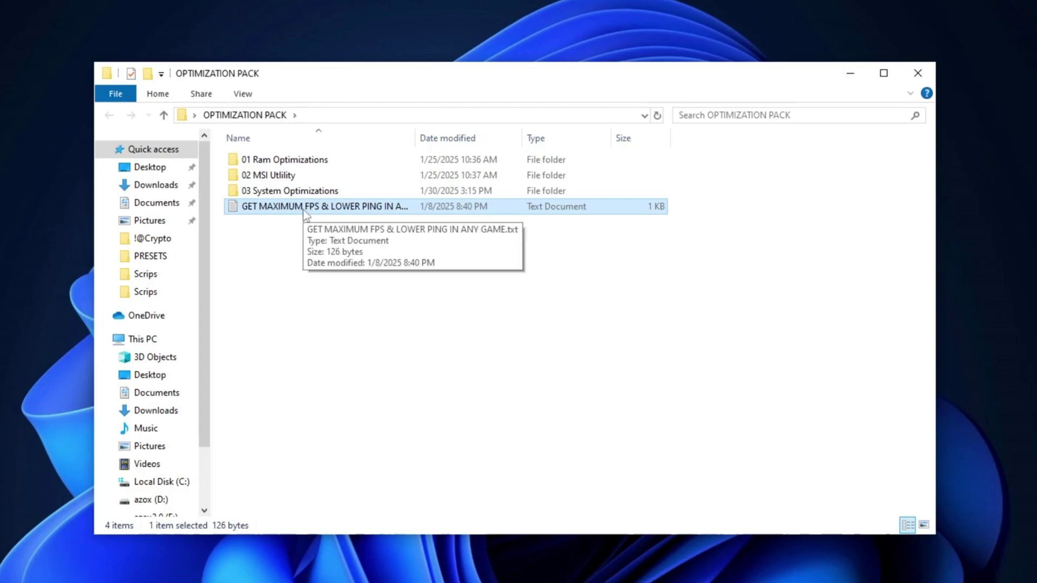
left_click(319, 167)
double_click(310, 164)
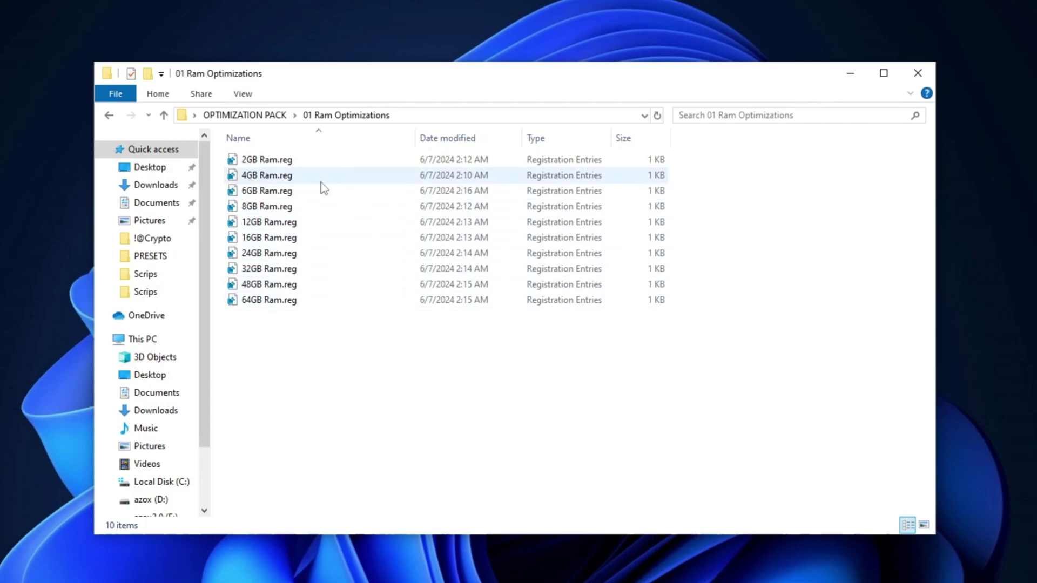
key("alt+Left")
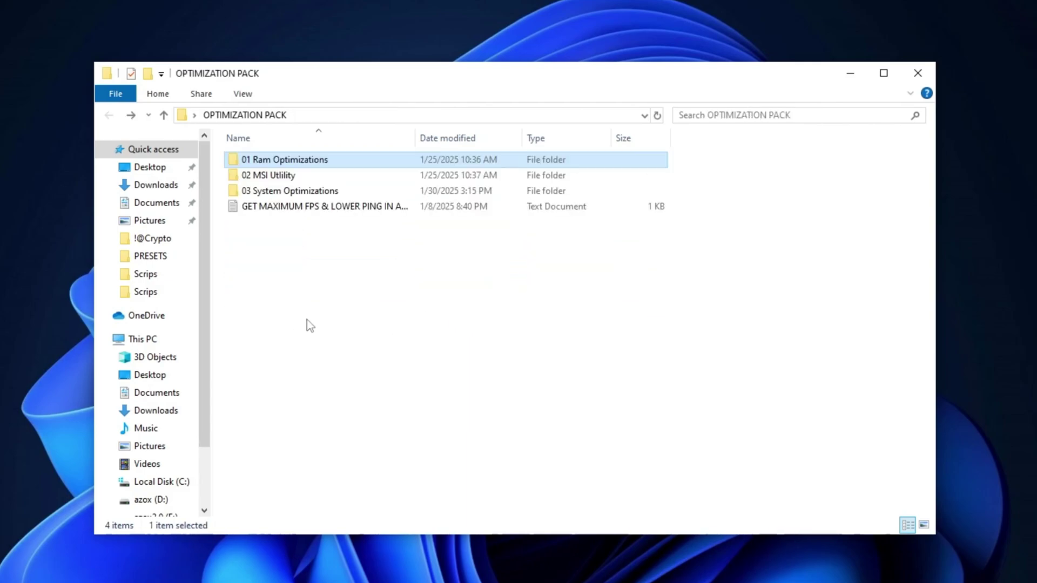
Step: Run MSI Mode Utility 3.0.exe from 02 MSI Utility as administrator
left_click(287, 180)
double_click(281, 181)
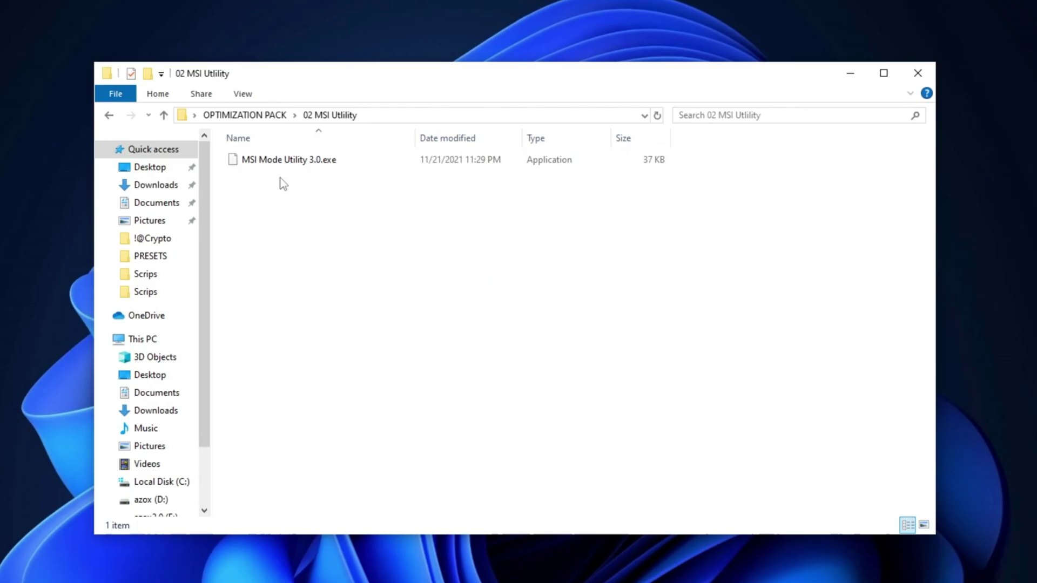
left_click(289, 161)
right_click(286, 160)
left_click(328, 185)
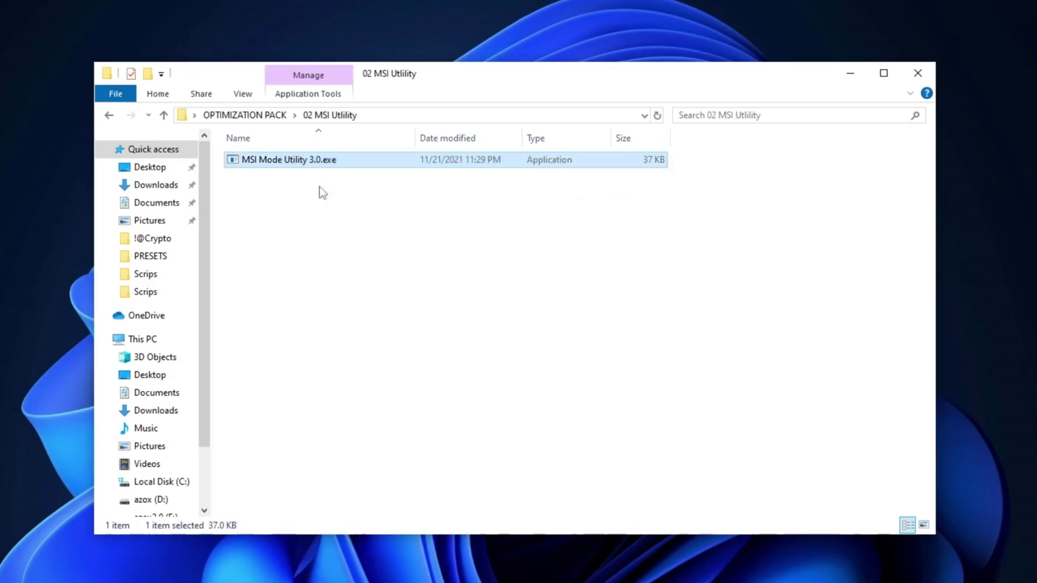
key("Return")
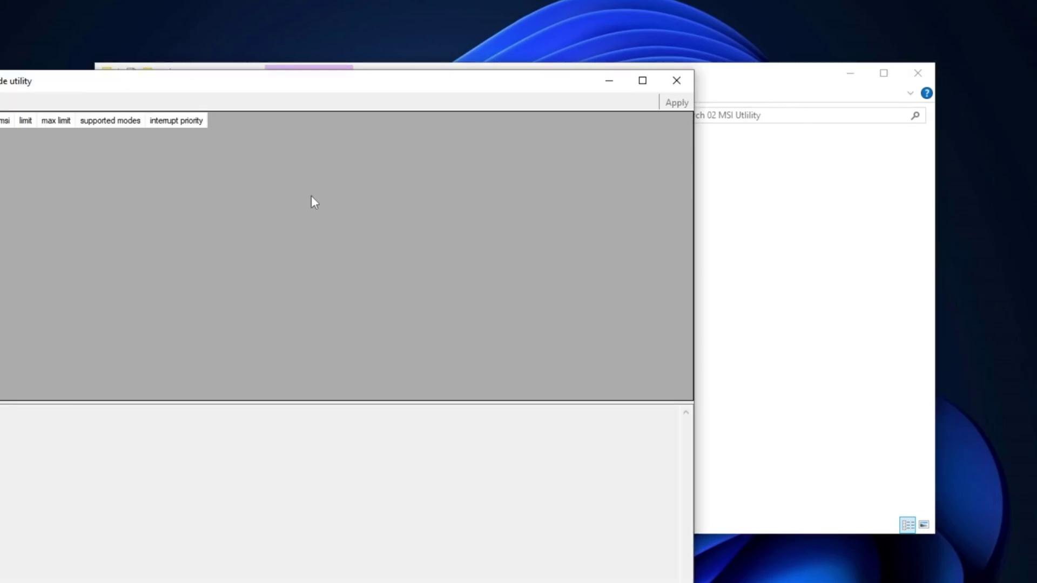
Step: Tick msi for the GTX 750 Ti row and choose High interrupt priority
left_click_drag(303, 88, 468, 53)
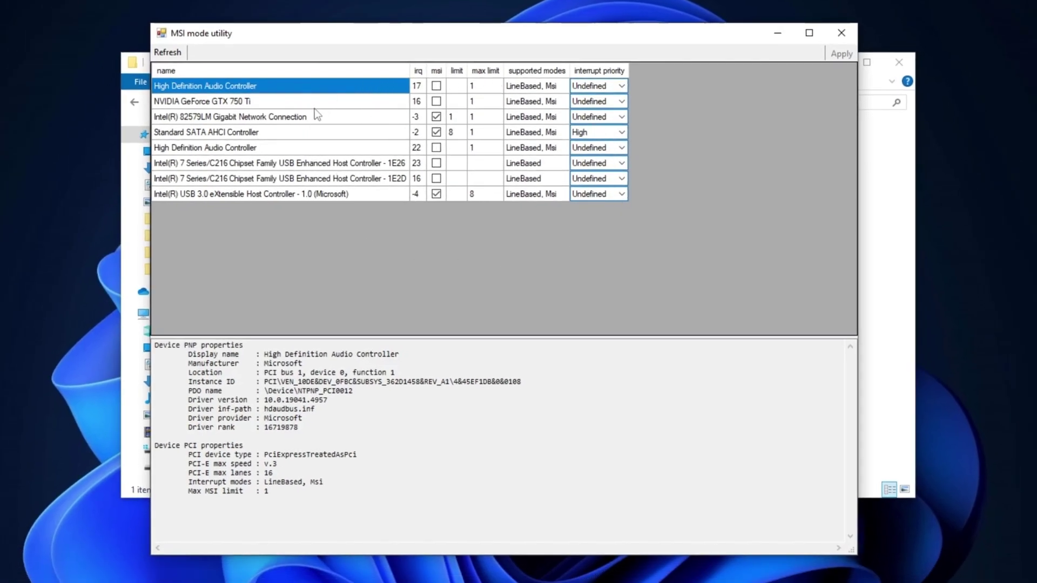
left_click(196, 103)
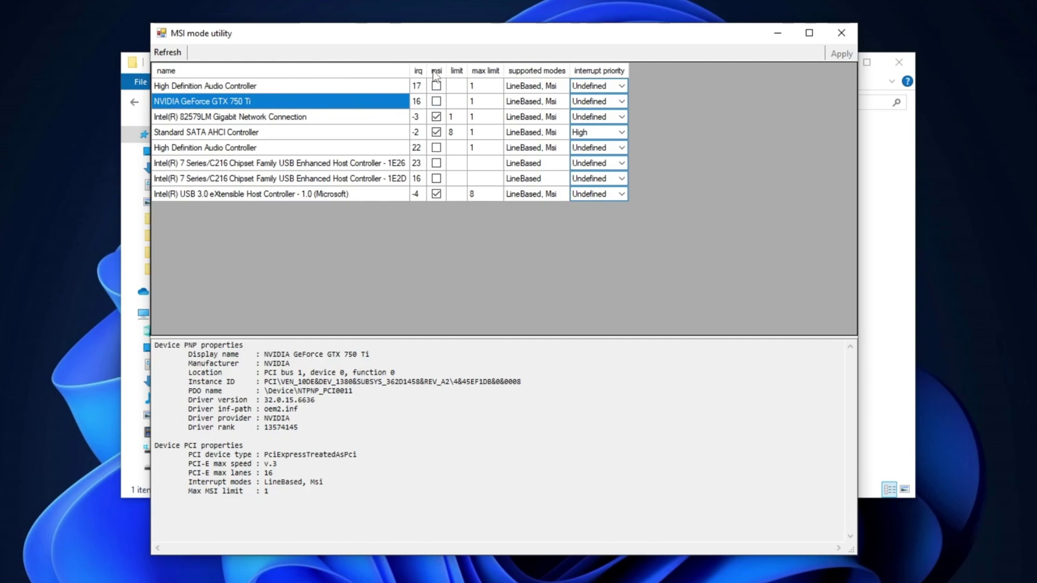
left_click(437, 102)
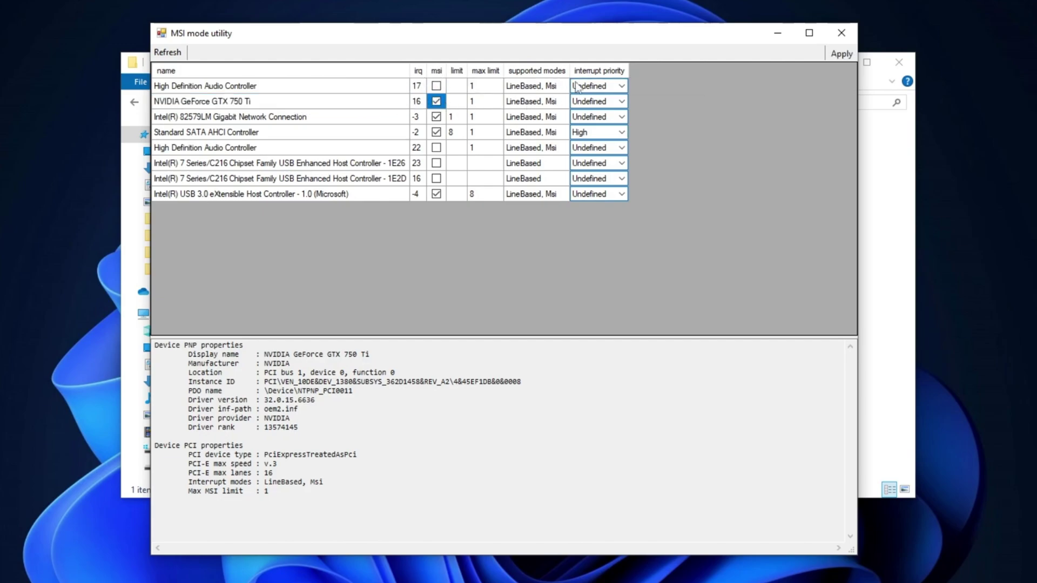
left_click(622, 101)
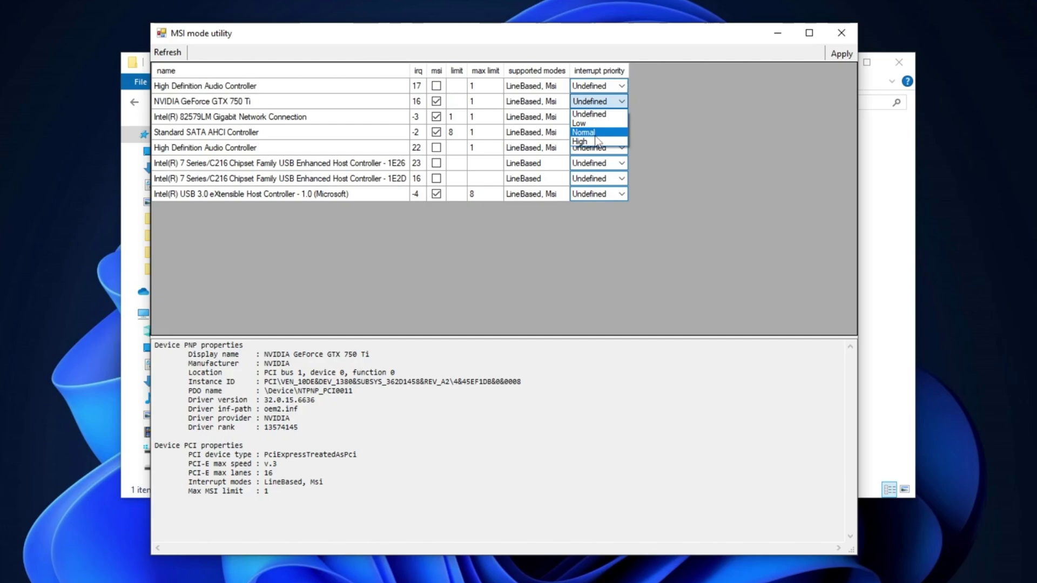
left_click(594, 142)
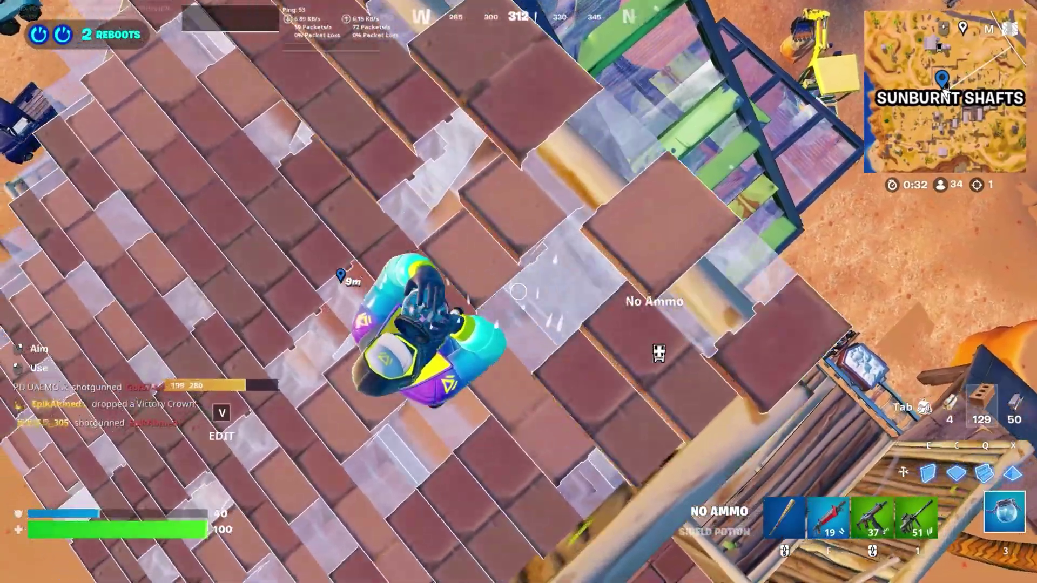
Step: Open 03 System Optimizations and select parkcontrolsetup64.exe
key("f")
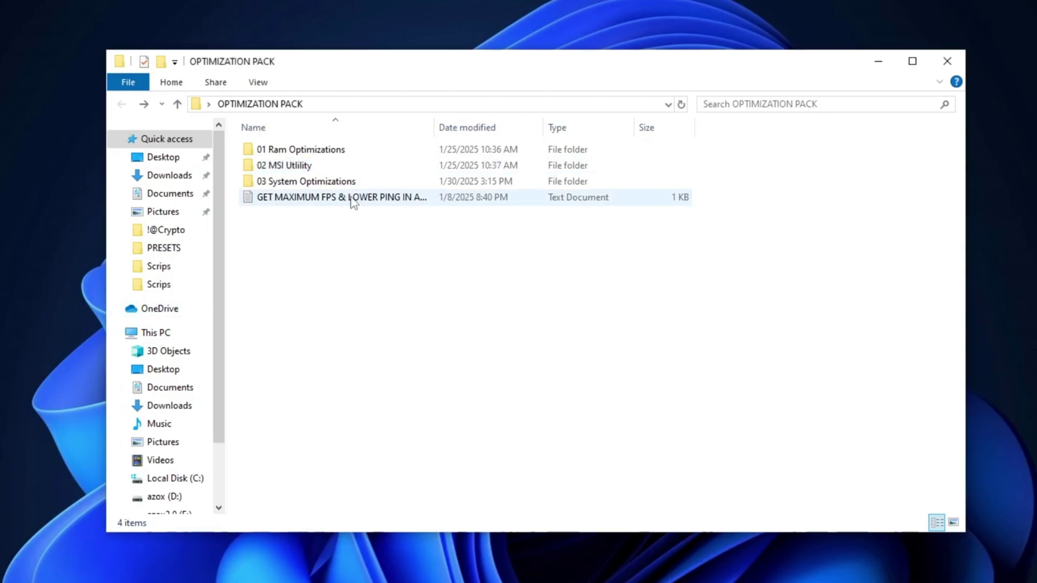
left_click(312, 183)
double_click(322, 183)
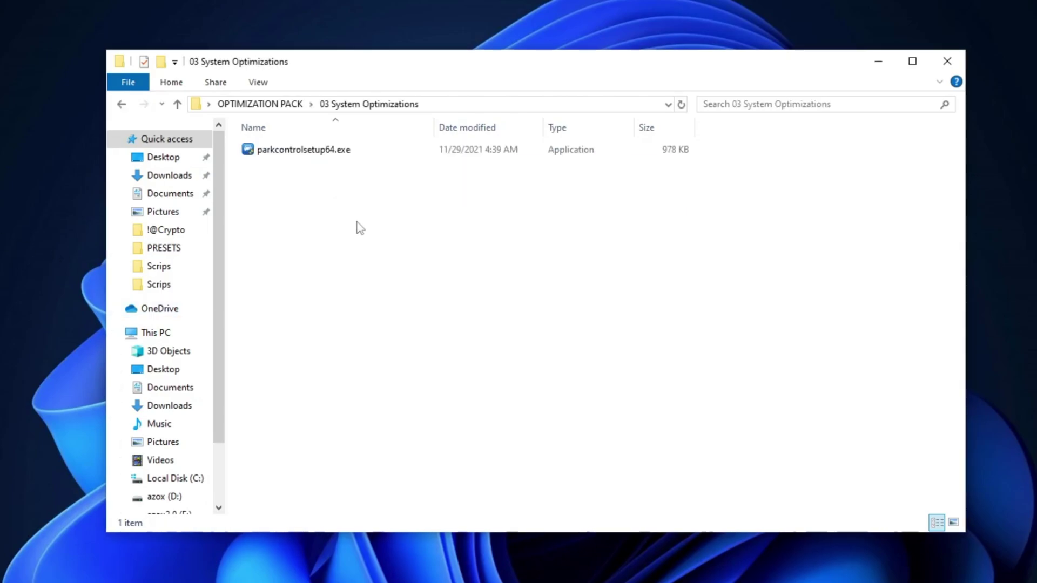
left_click(319, 153)
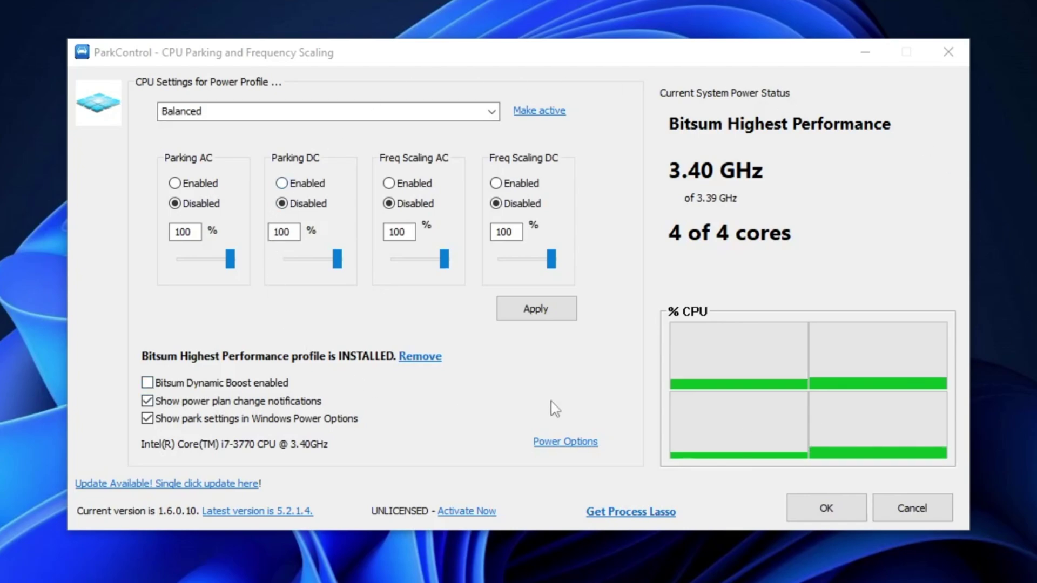
Step: Pick Bitsum Highest Performance as the ParkControl power profile and make it active
left_click(575, 62)
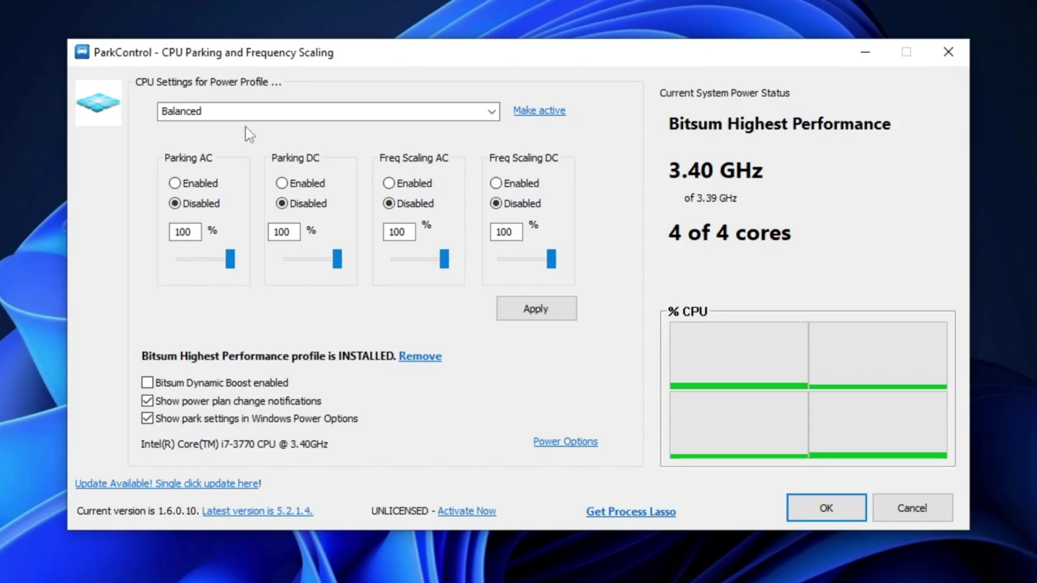
left_click(254, 111)
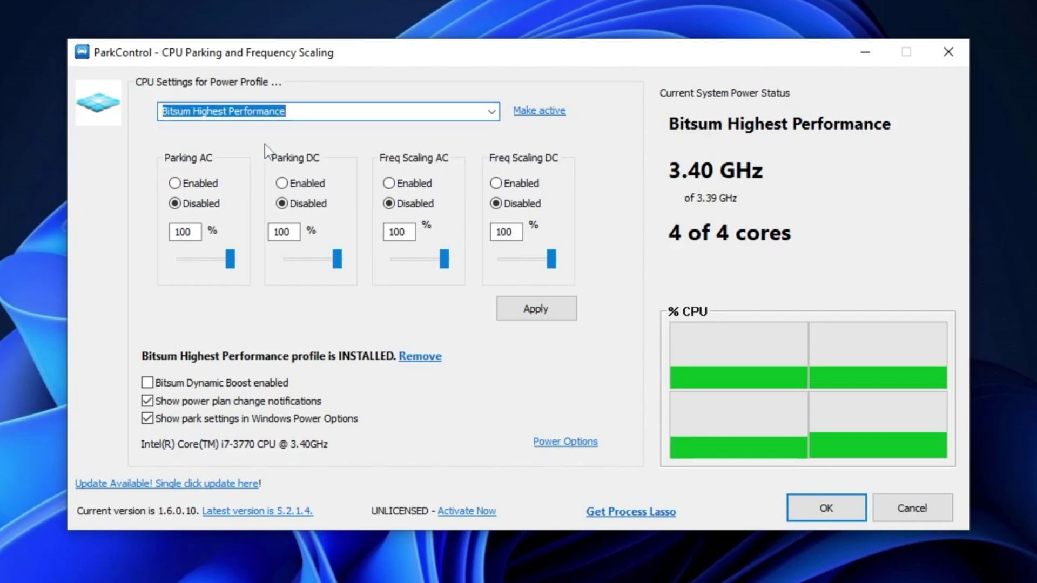
left_click(299, 111)
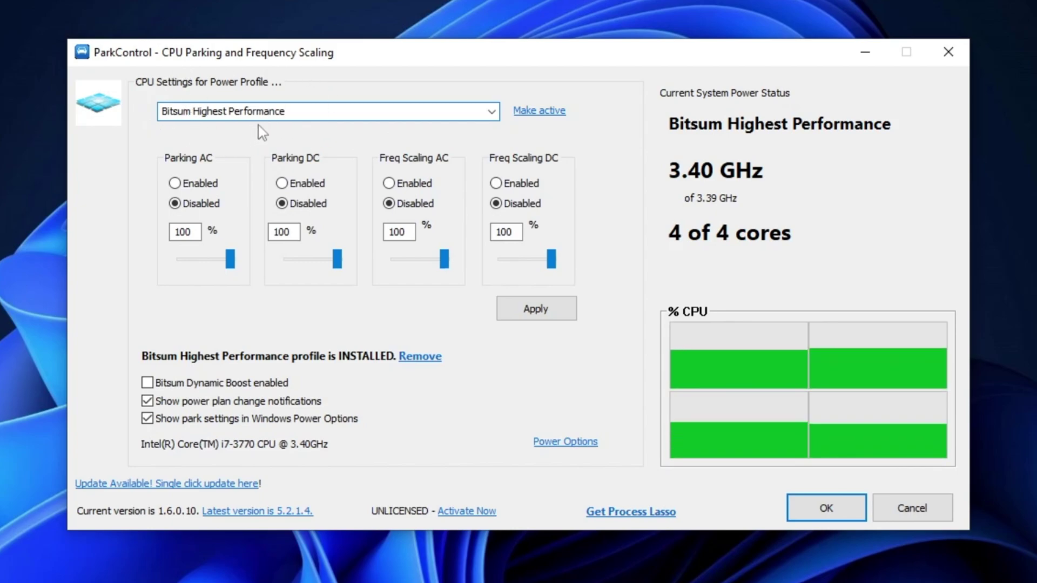
left_click(542, 113)
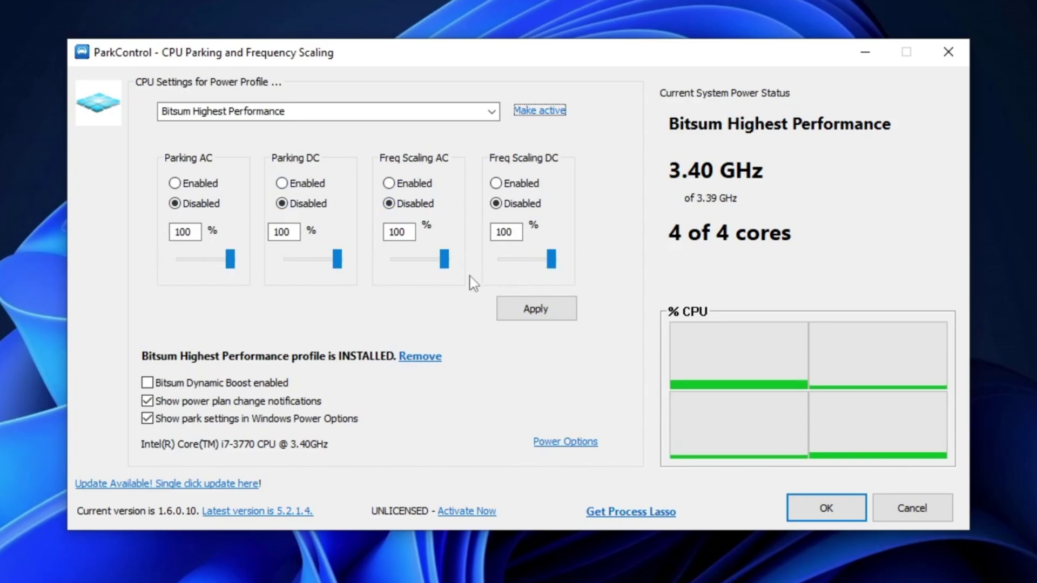
Step: Enable Bitsum Dynamic Boost using Bitsum Highest Performance after 300 idle seconds, and confirm
left_click(147, 382)
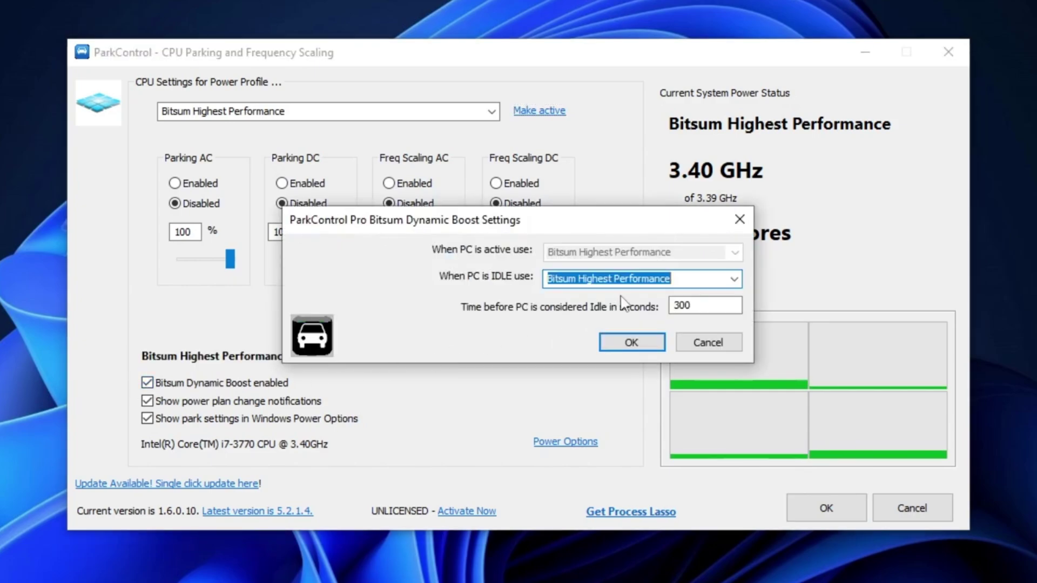
left_click(676, 279)
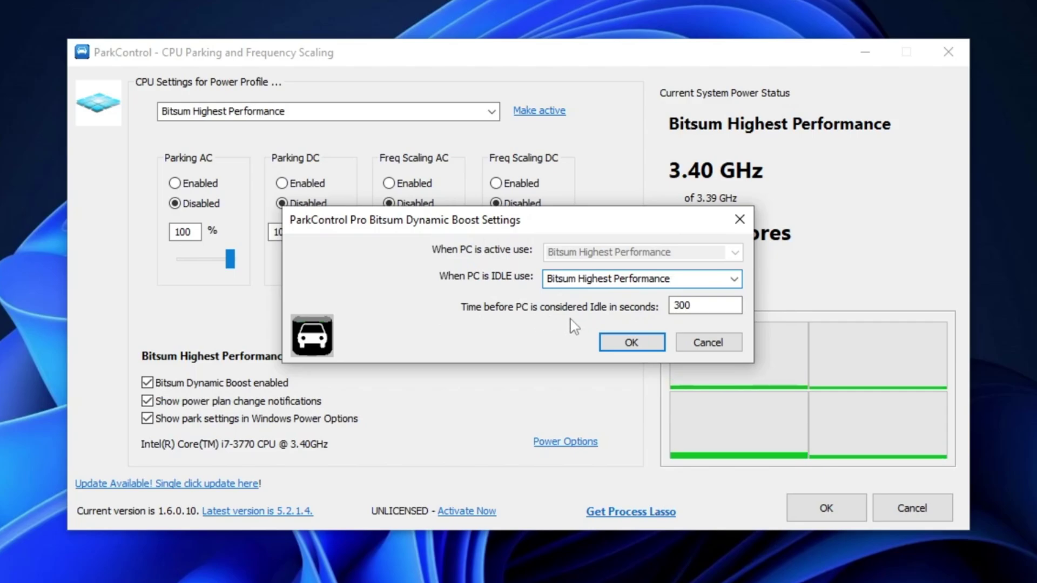
double_click(679, 305)
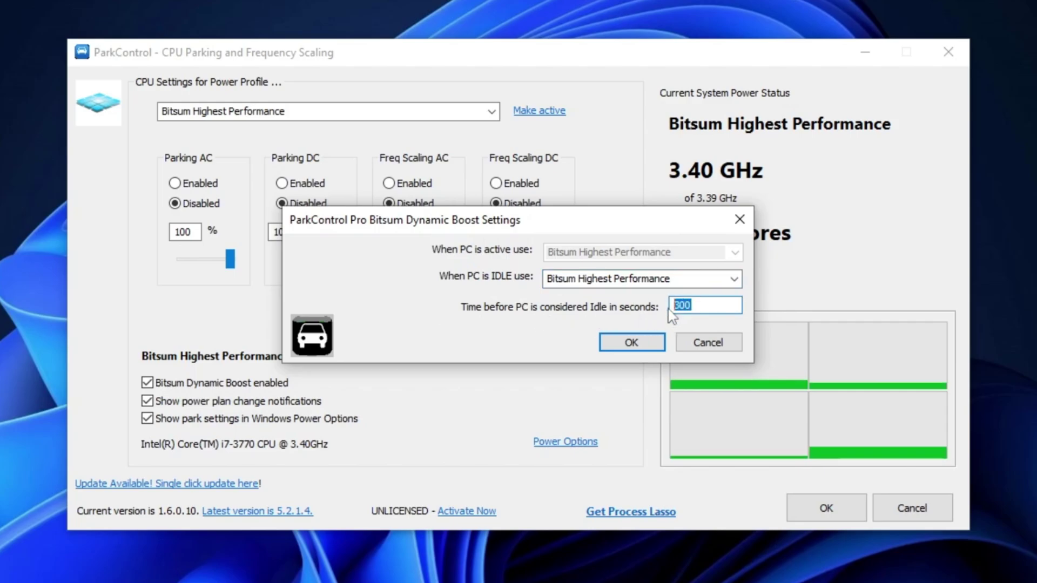
left_click(631, 342)
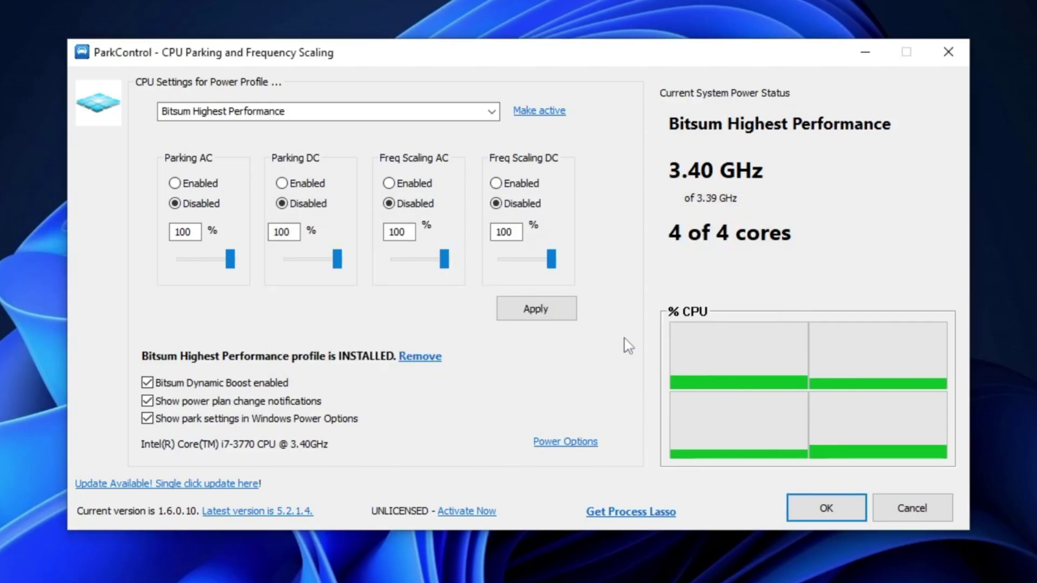
Step: Close ParkControl, then open the GET MAXIMUM FPS & LOWER PING text file and select its GearUP link
left_click(798, 511)
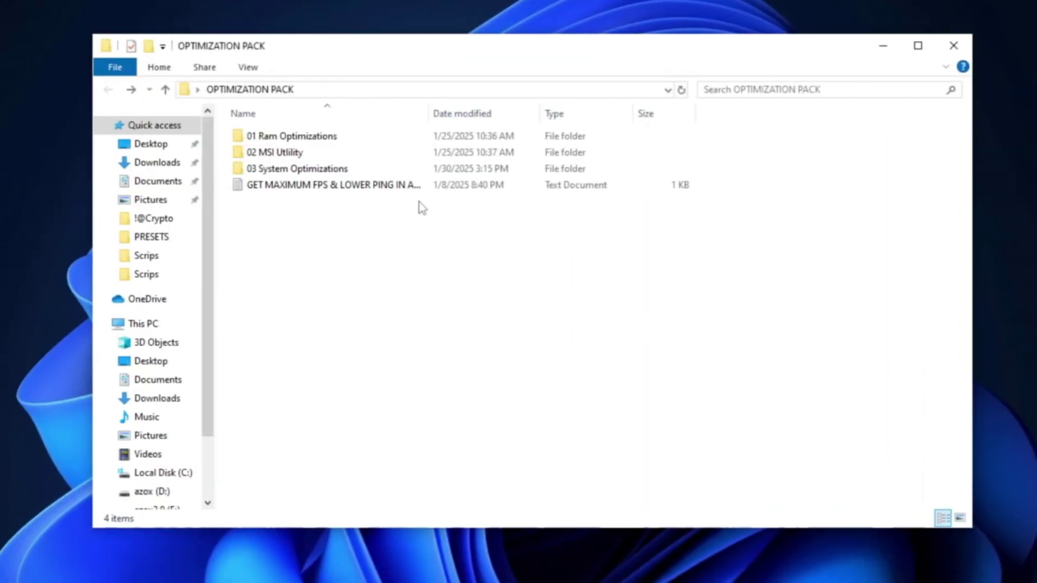
left_click(336, 189)
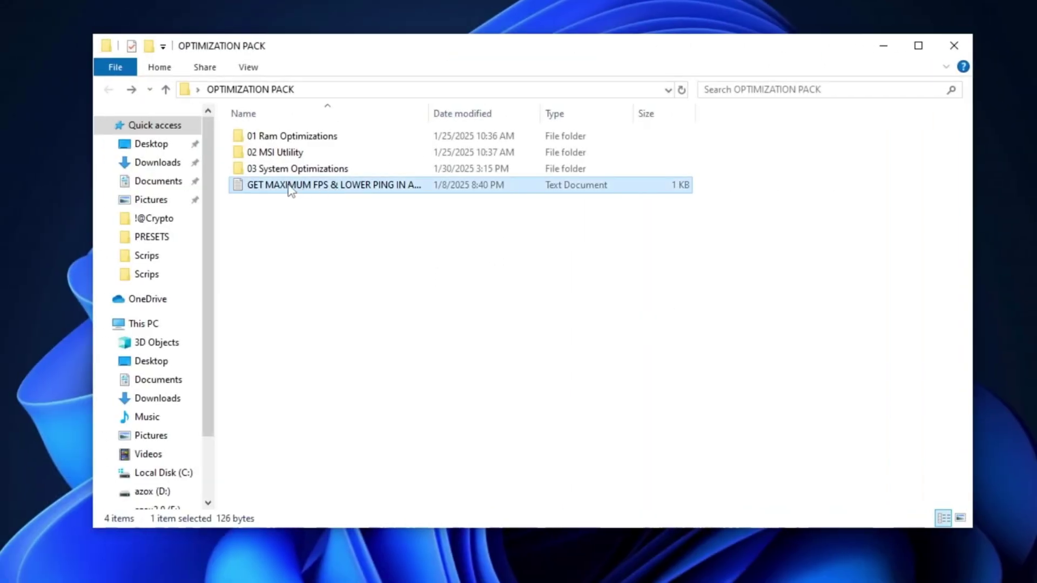
double_click(348, 189)
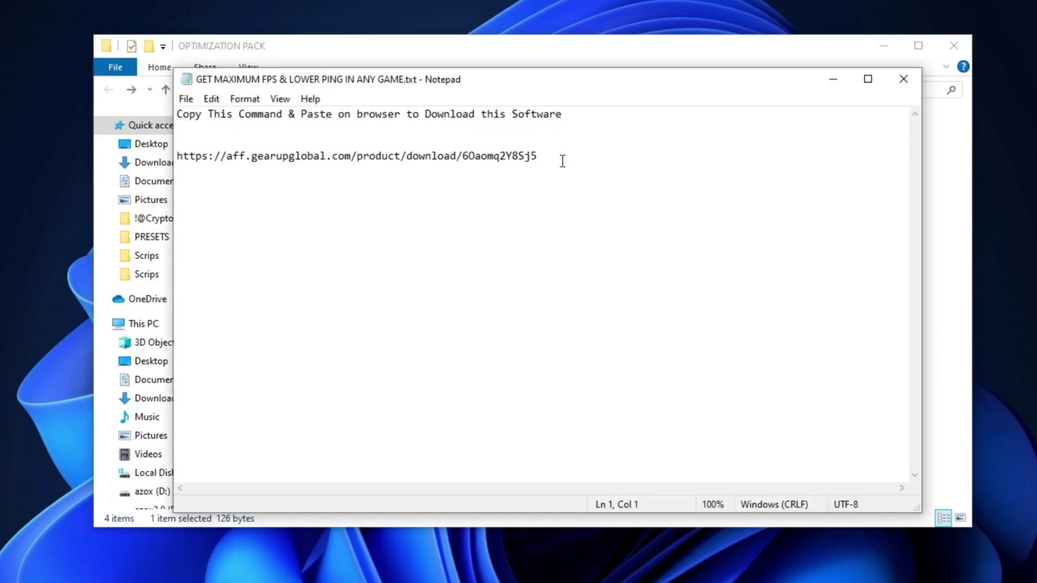
left_click_drag(562, 161, 179, 157)
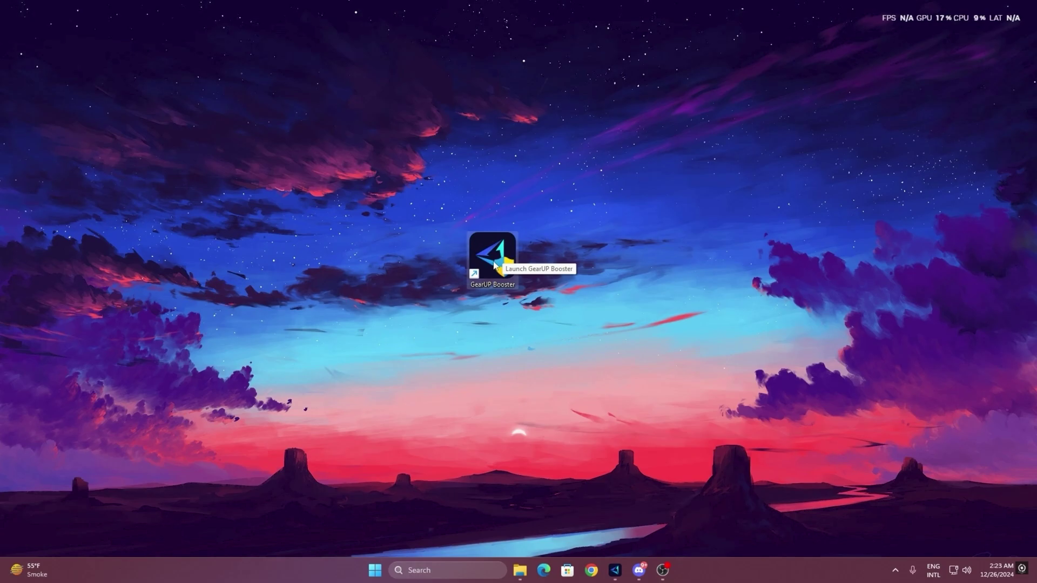
Step: Launch GearUP Booster, browse the Games catalogue, and return to Home
double_click(492, 254)
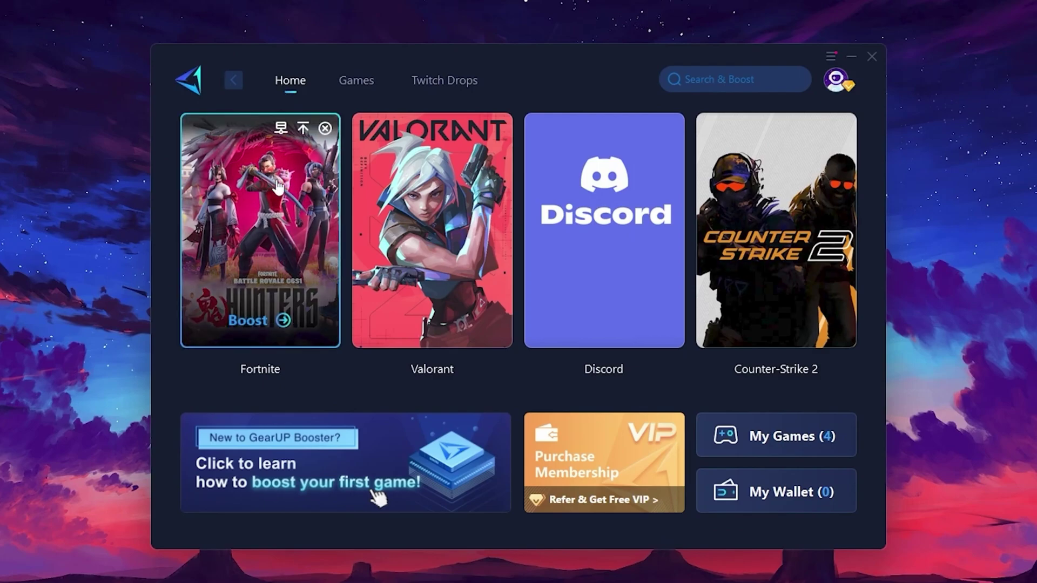
left_click(354, 85)
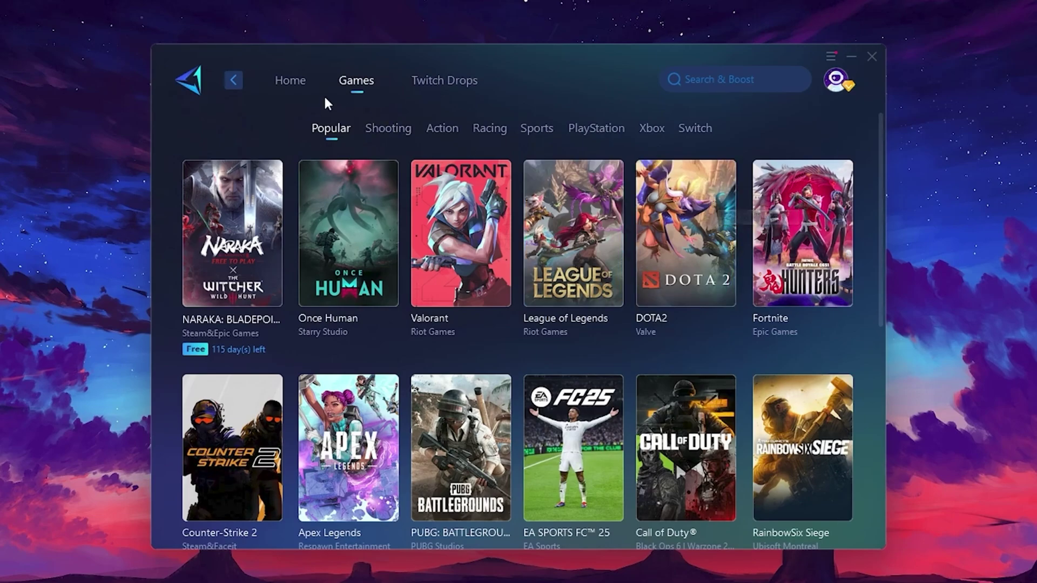
left_click(291, 88)
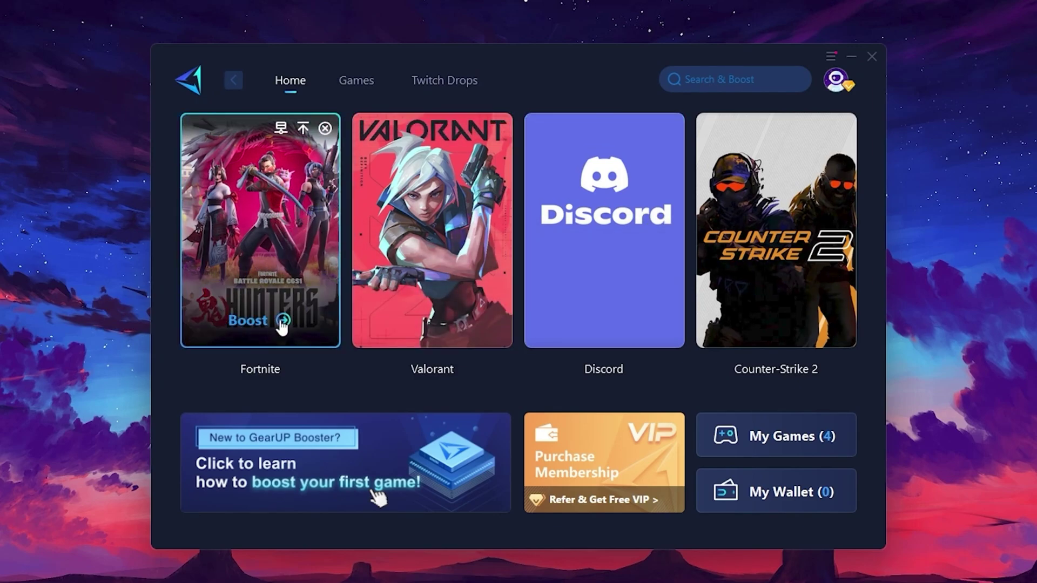
Step: Start boosting Fortnite and review the server region list, keeping Middle East
left_click(250, 323)
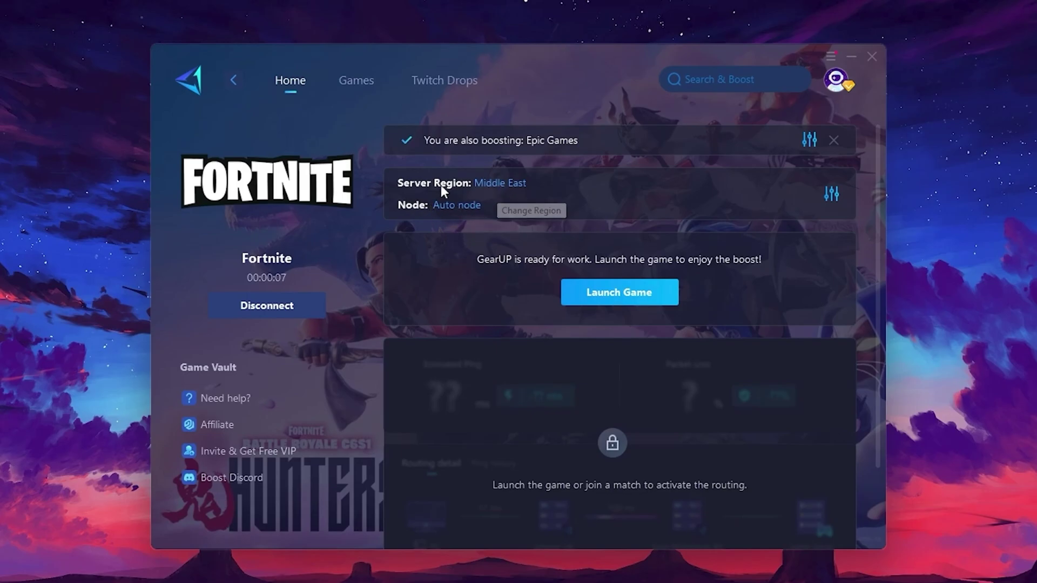
left_click(492, 183)
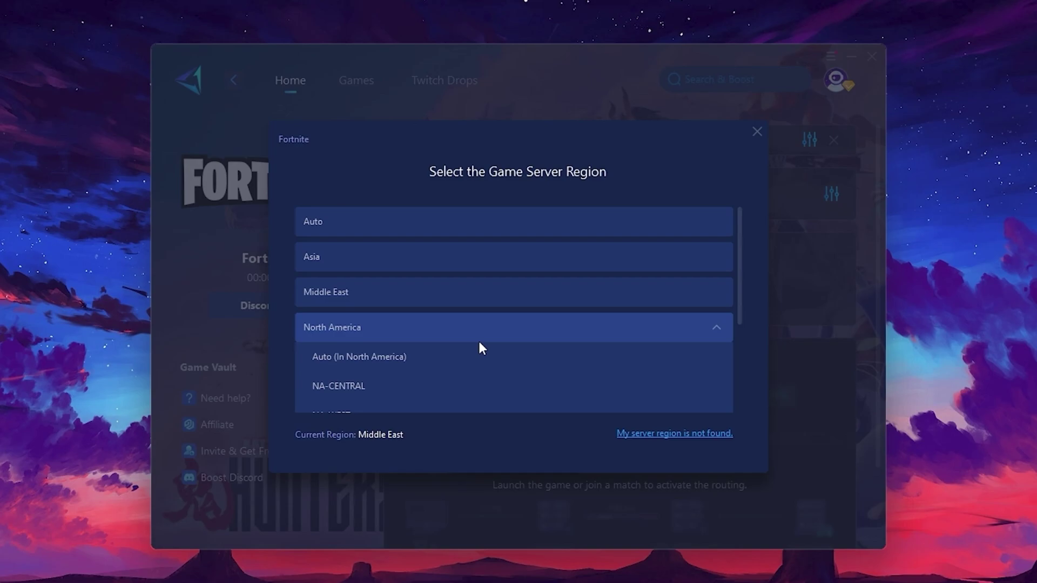
scroll(378, 286, "down", 1)
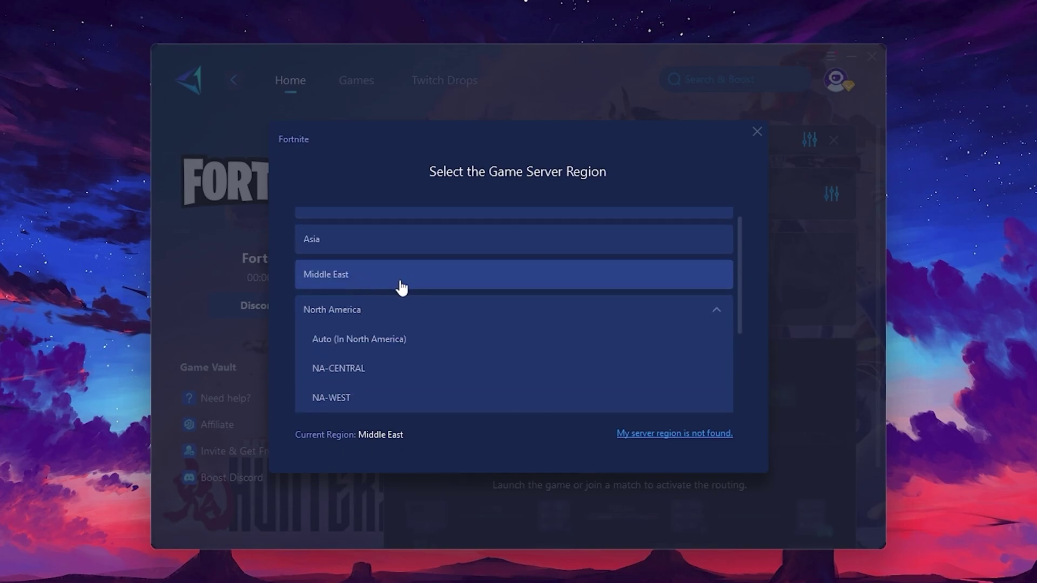
Step: Close region settings, browse the Dubai and Muscat nodes, and keep Auto node selected
left_click(757, 132)
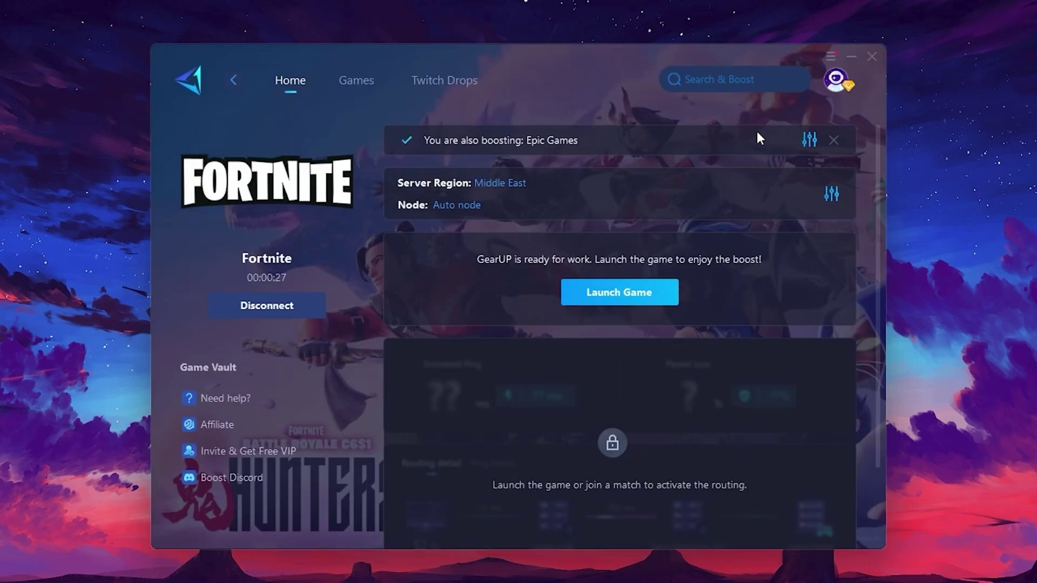
left_click(453, 206)
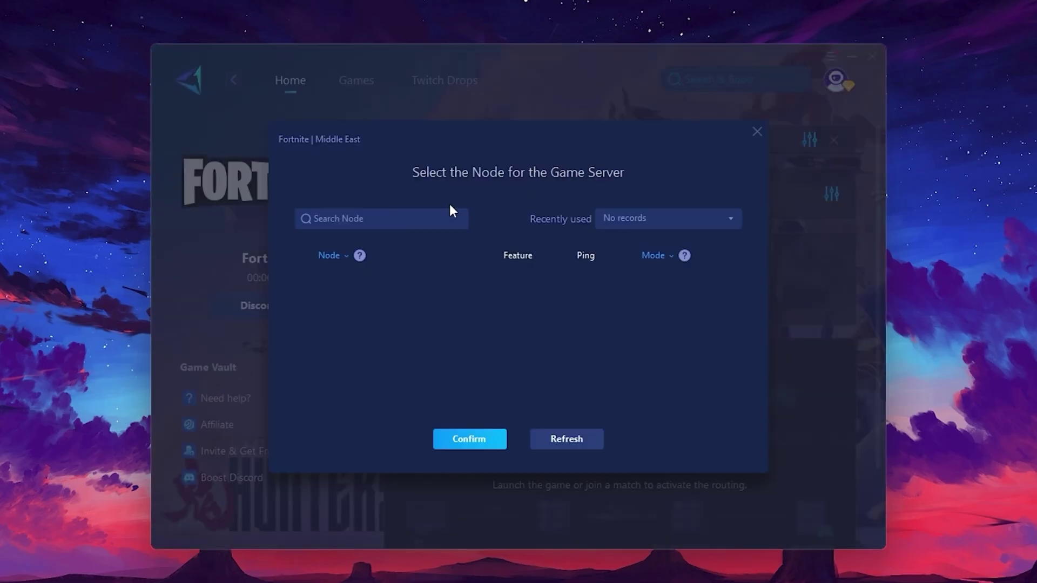
scroll(537, 327, "down", 2)
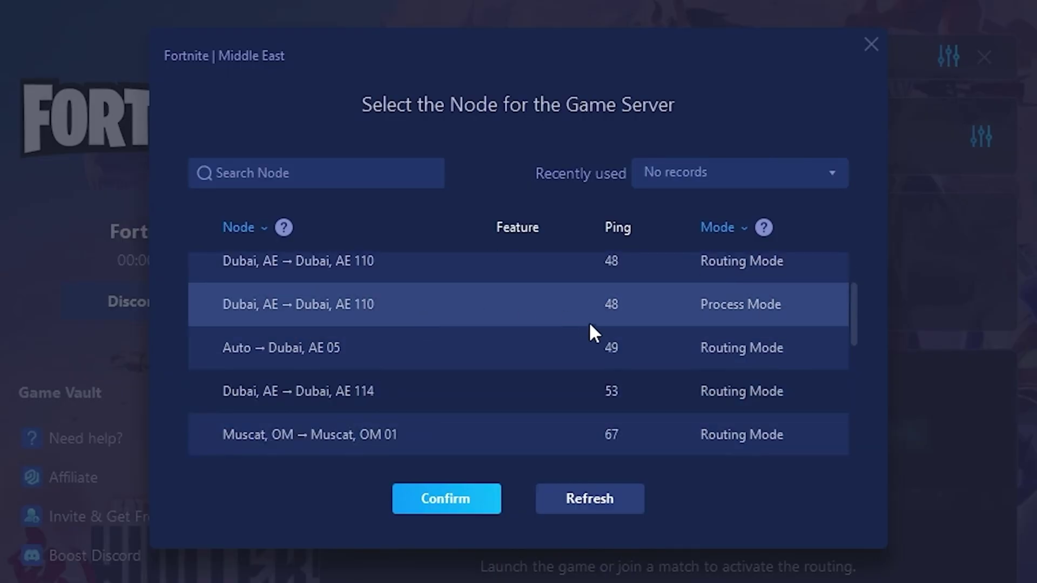
scroll(648, 361, "up", 2)
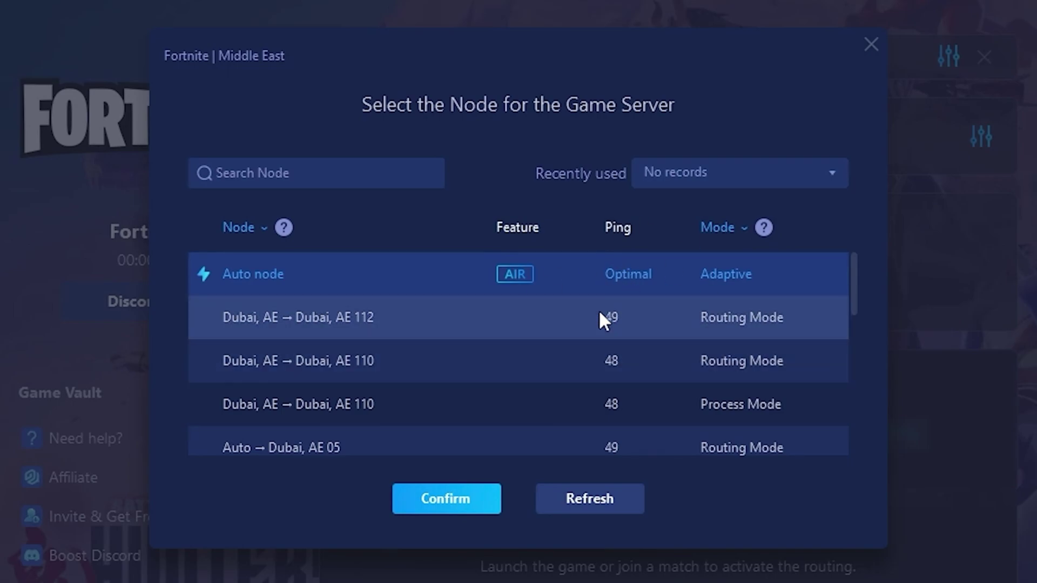
left_click(871, 45)
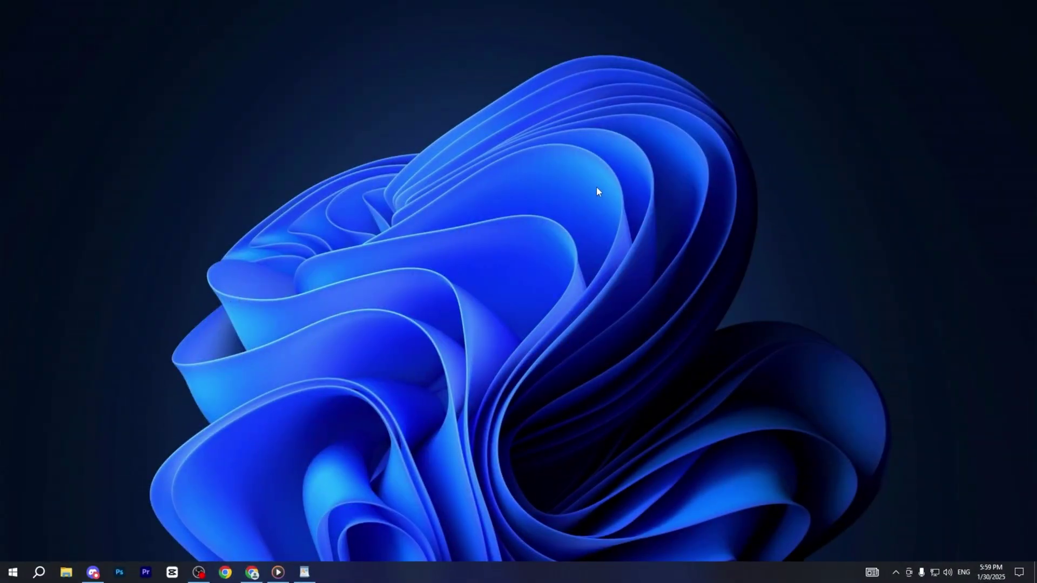
Step: Launch Performance Monitor via 'perf' search and begin a new set under User Defined
key("super")
type("perf")
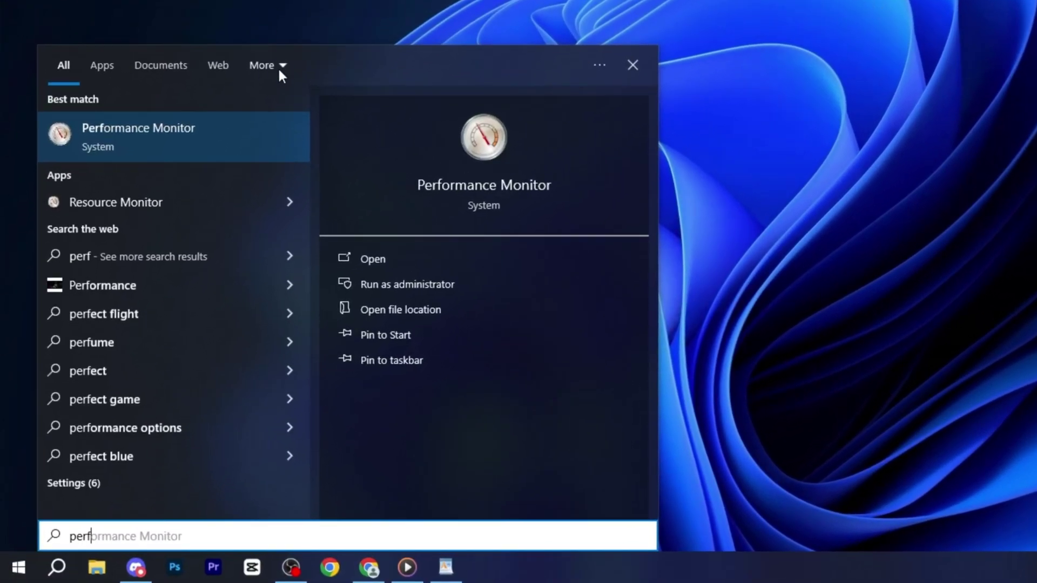
key("Return")
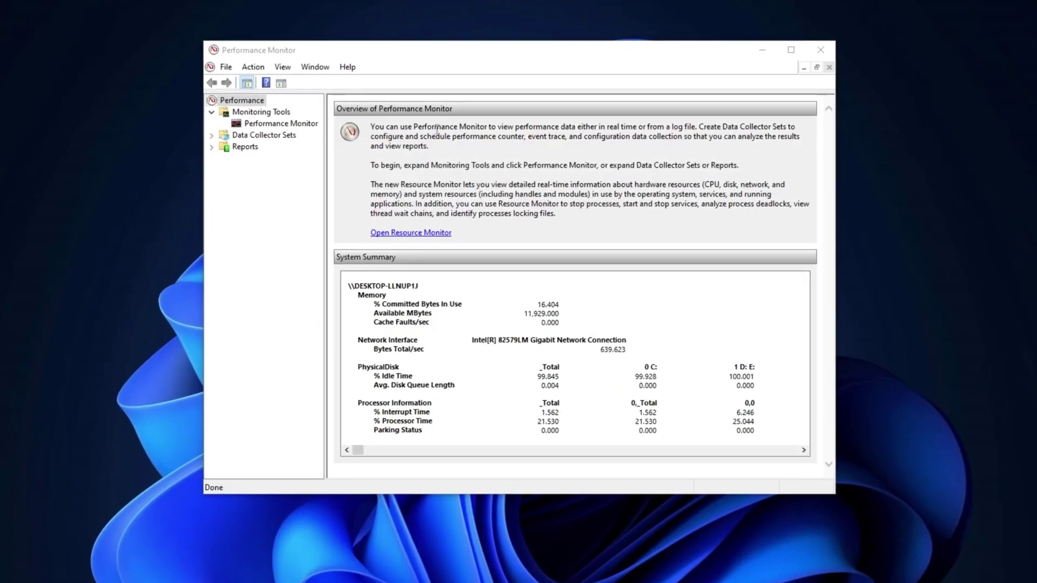
double_click(263, 137)
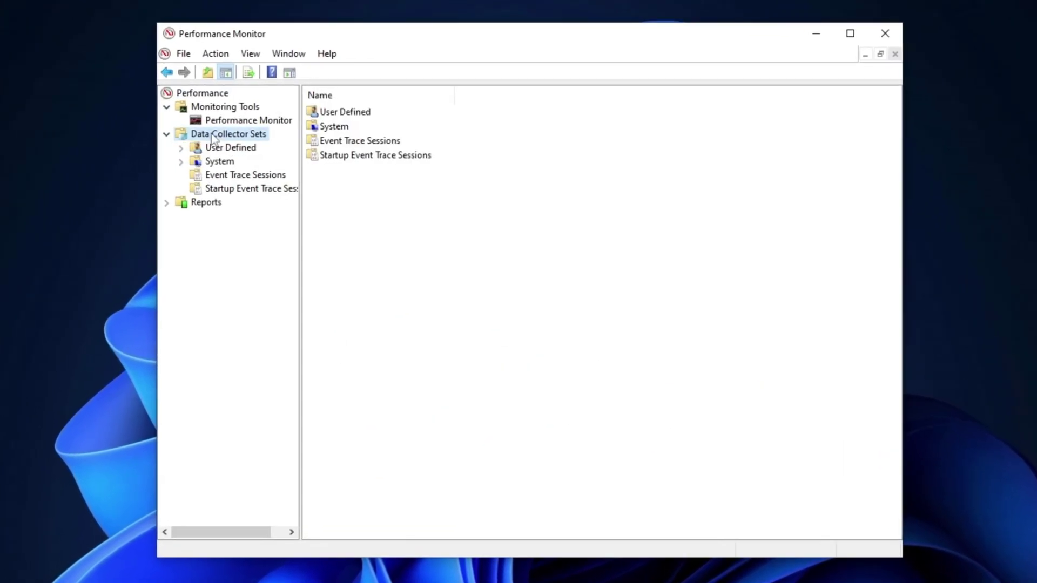
left_click(218, 151)
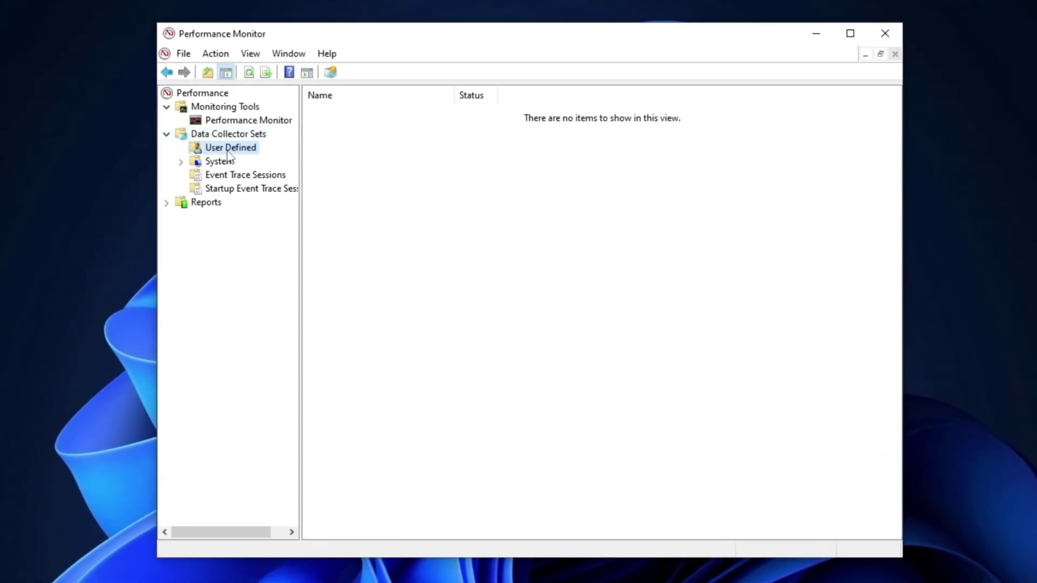
right_click(224, 154)
left_click(275, 157)
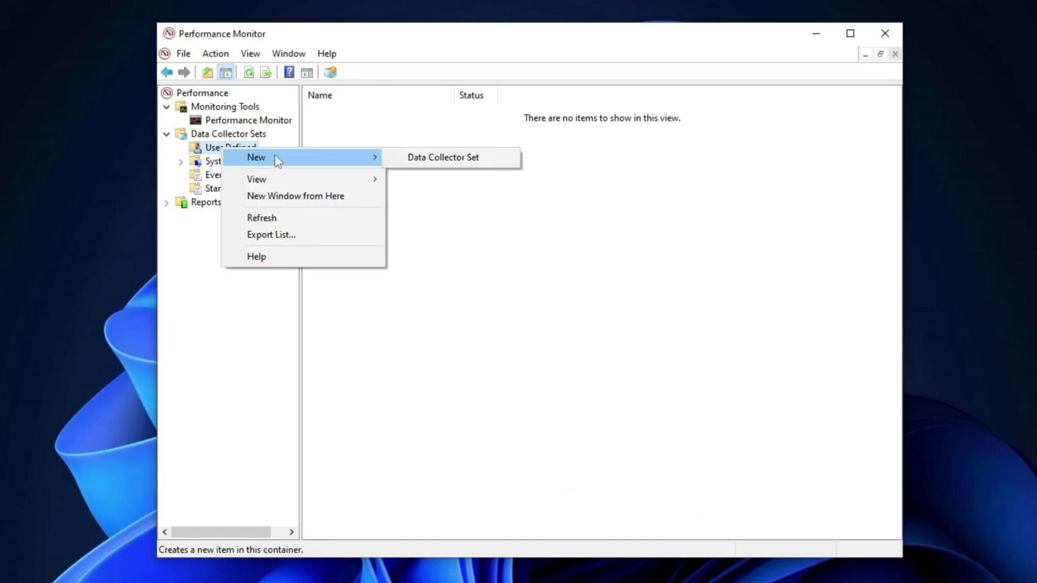
Step: Name the new data collector set CPU BOOST and choose to create it manually
left_click(417, 158)
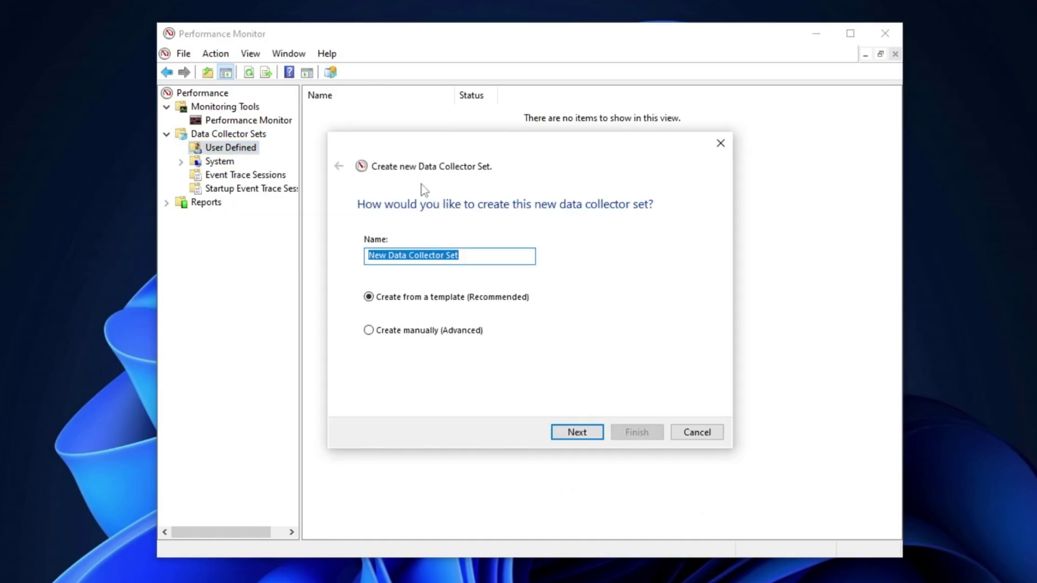
type("CPU BOOST")
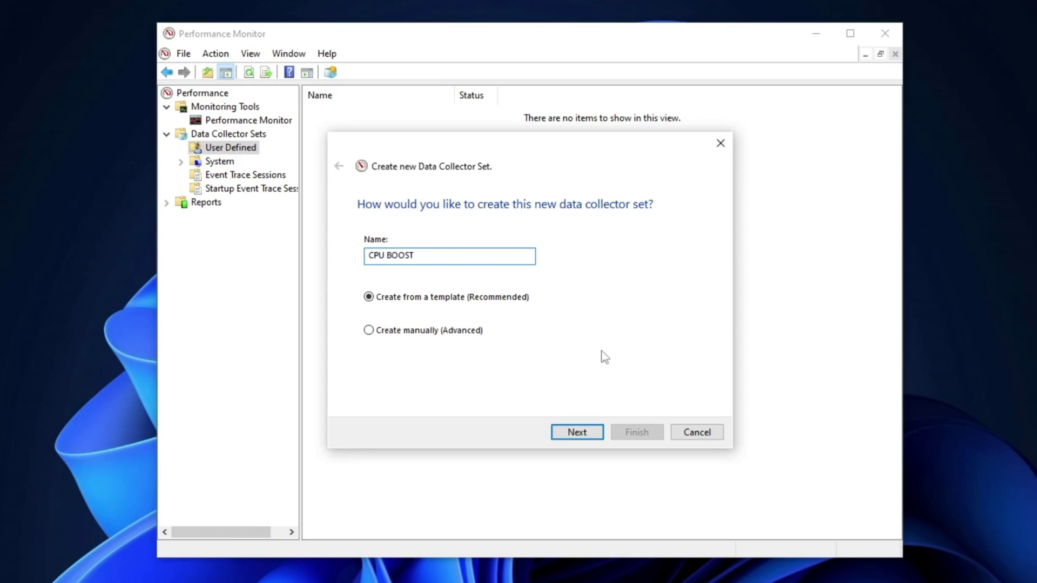
left_click(381, 334)
left_click(590, 435)
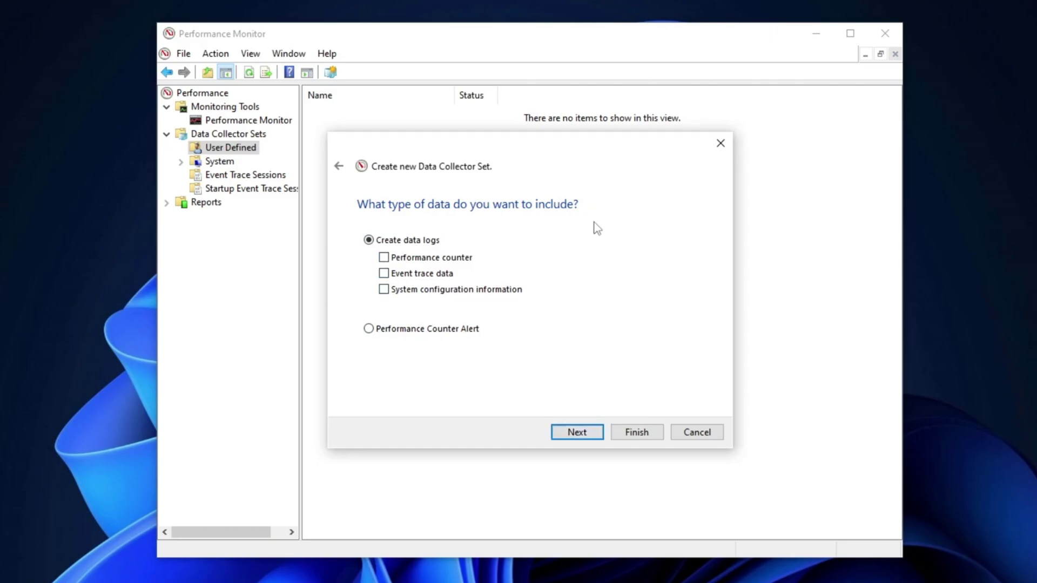
left_click(586, 436)
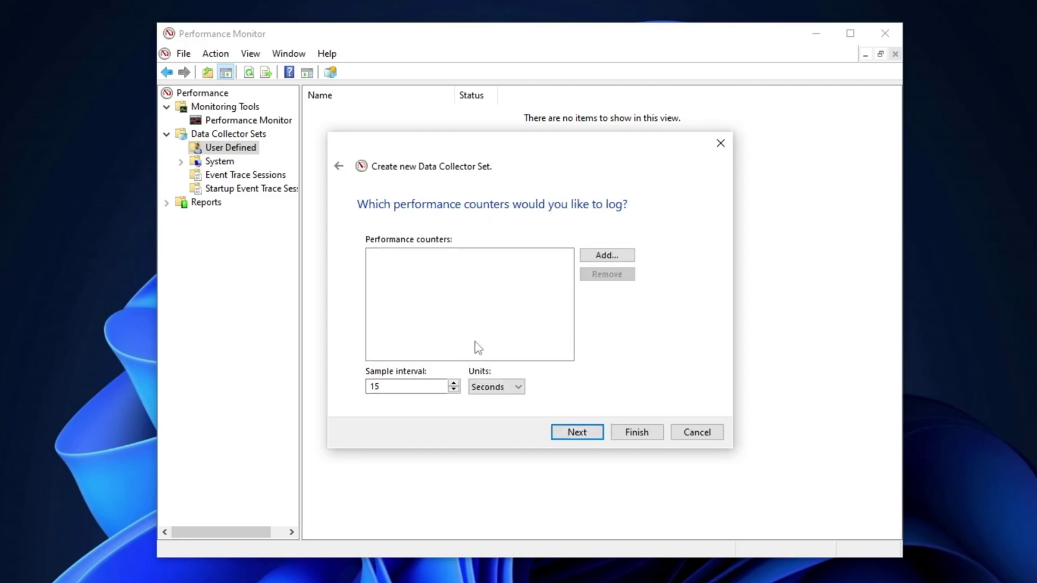
Step: Add instance 3 of a performance counter and finish creating the CPU BOOST set
left_click(601, 258)
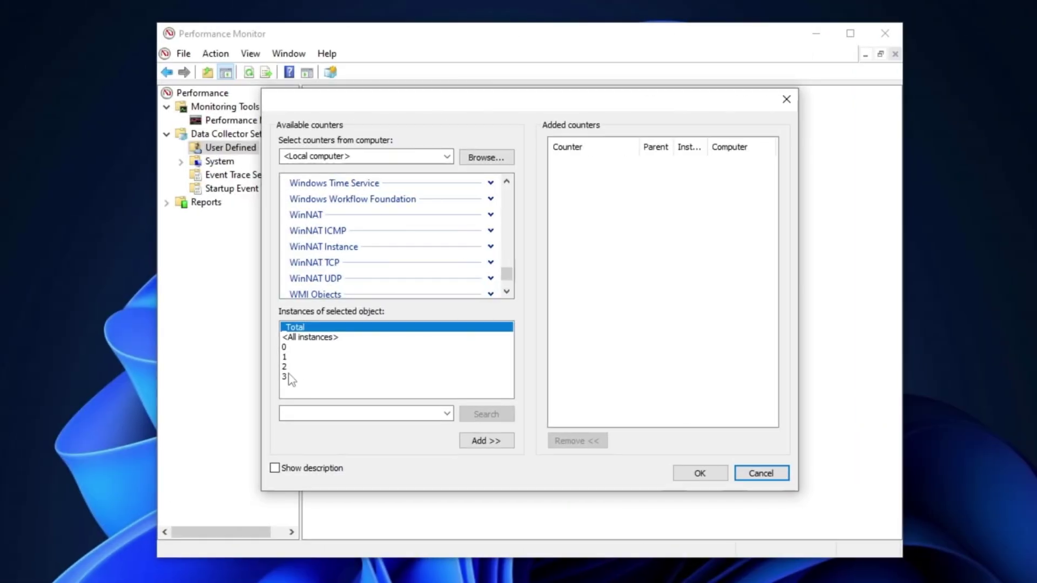
left_click(286, 377)
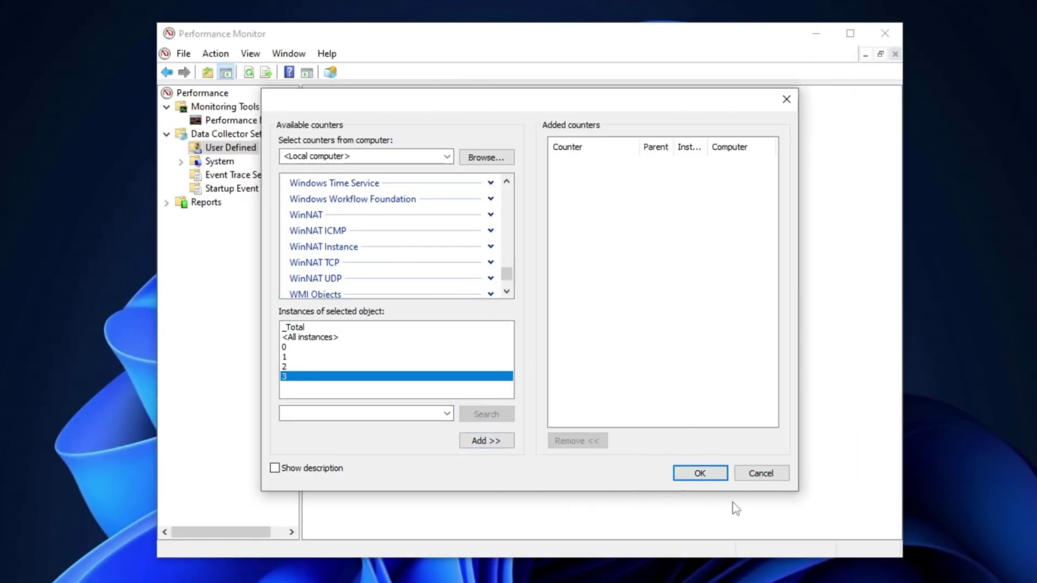
left_click(715, 476)
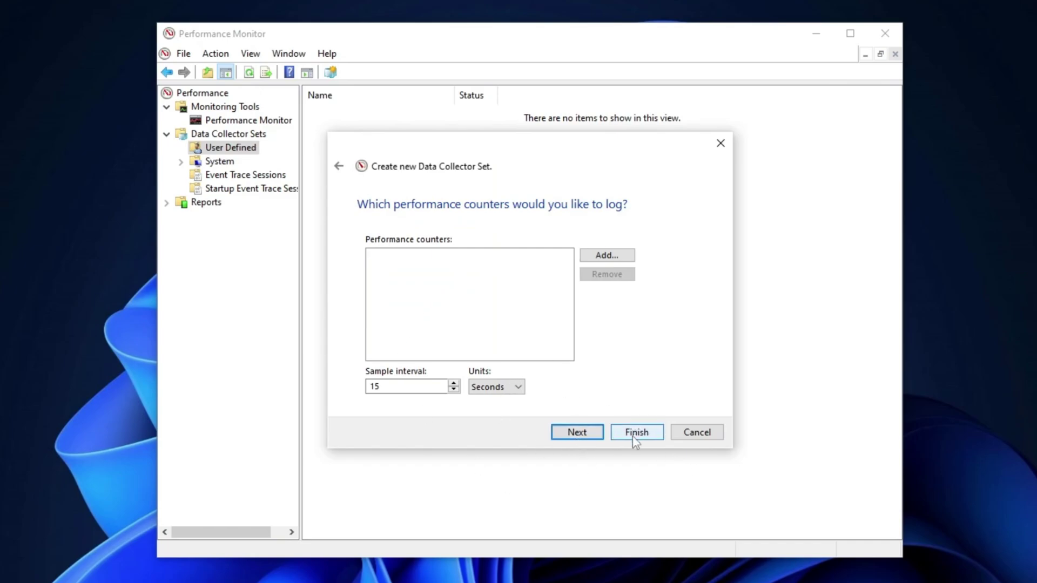
left_click(579, 435)
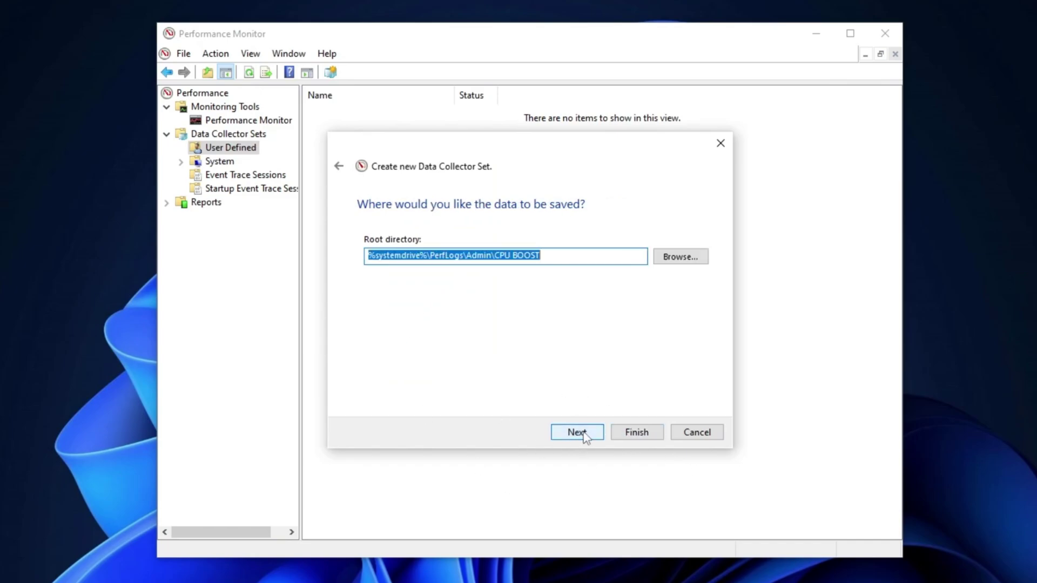
left_click(637, 434)
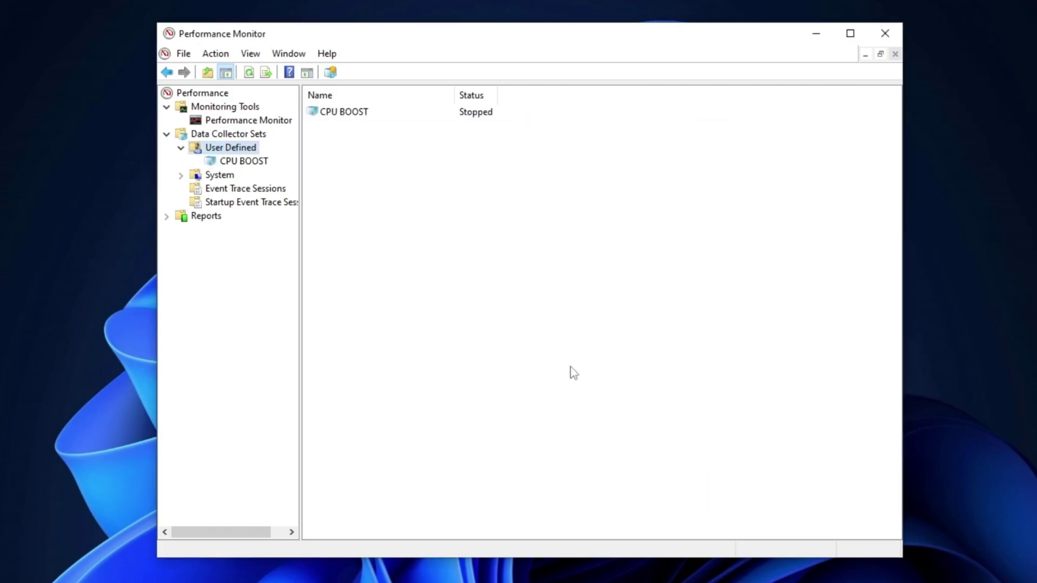
right_click(421, 120)
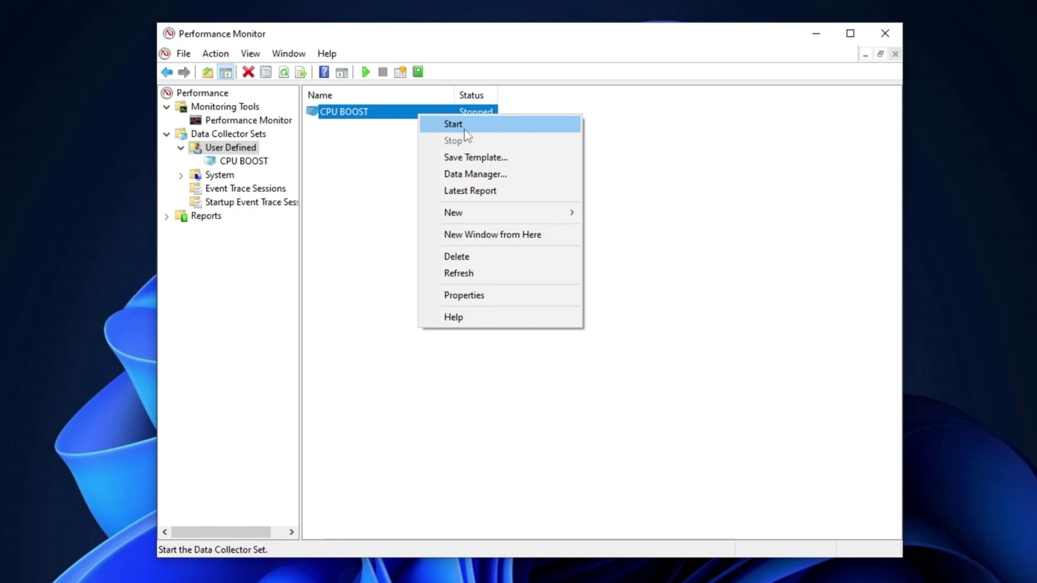
left_click(110, 198)
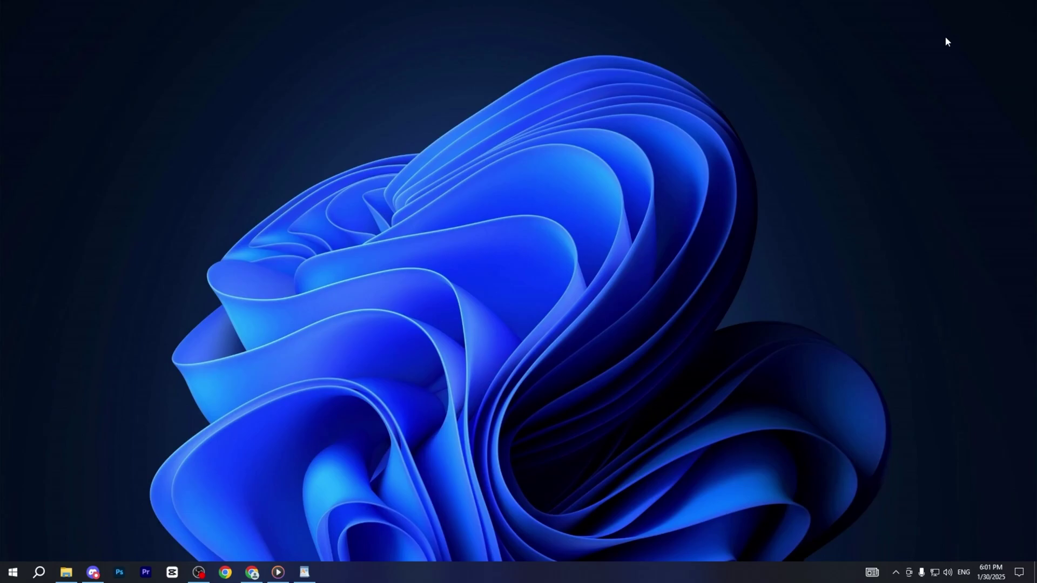
Step: Open Task Manager with Ctrl+Shift+Esc and scroll through the Startup apps list
key("ctrl+shift+Escape")
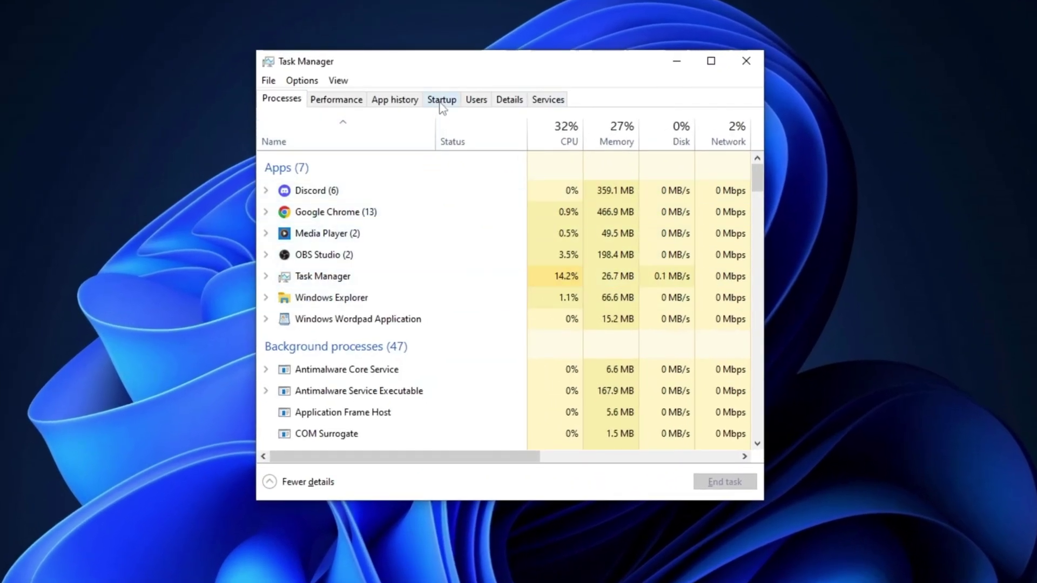
left_click(441, 100)
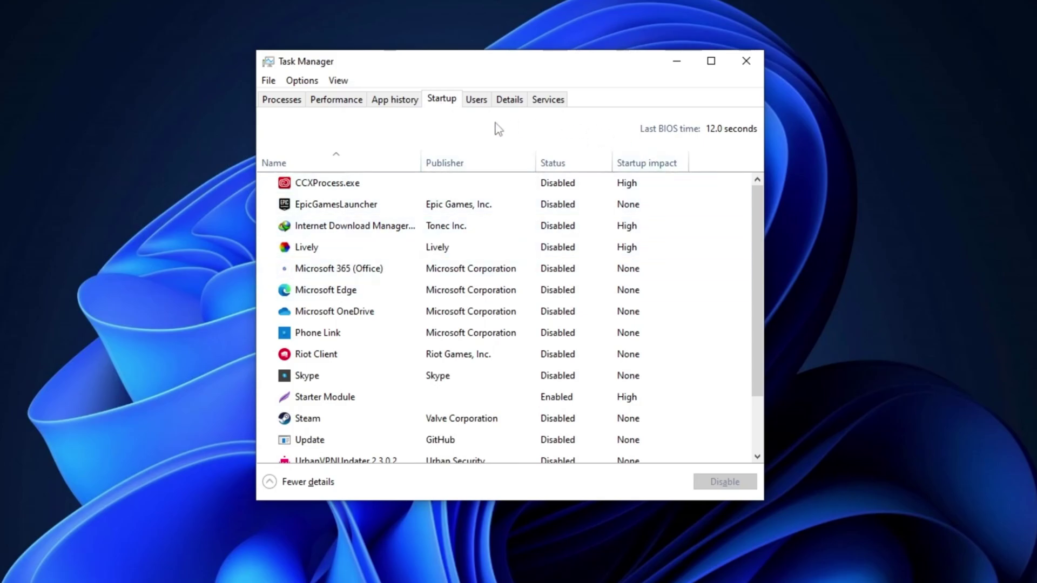
scroll(535, 323, "down", 2)
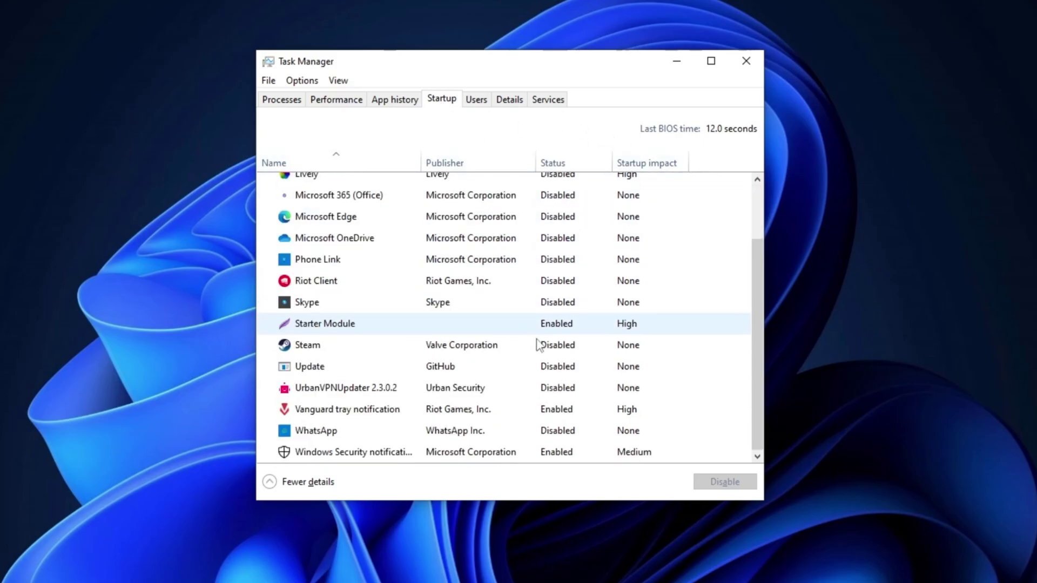
scroll(579, 238, "up", 2)
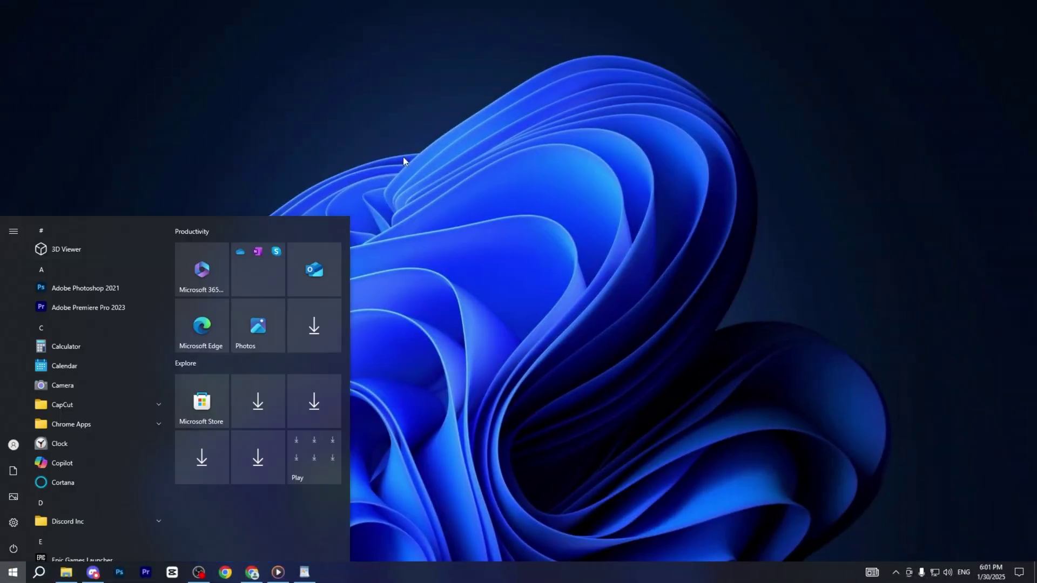
Step: Open Device Manager via 'dev' search and enable the High precision event timer device
type("dev")
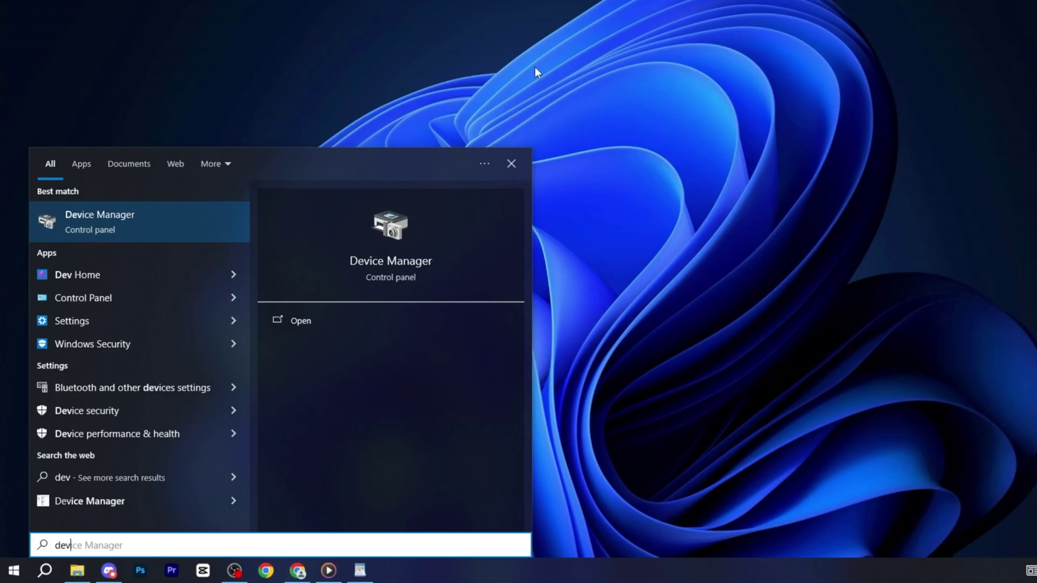
key("Return")
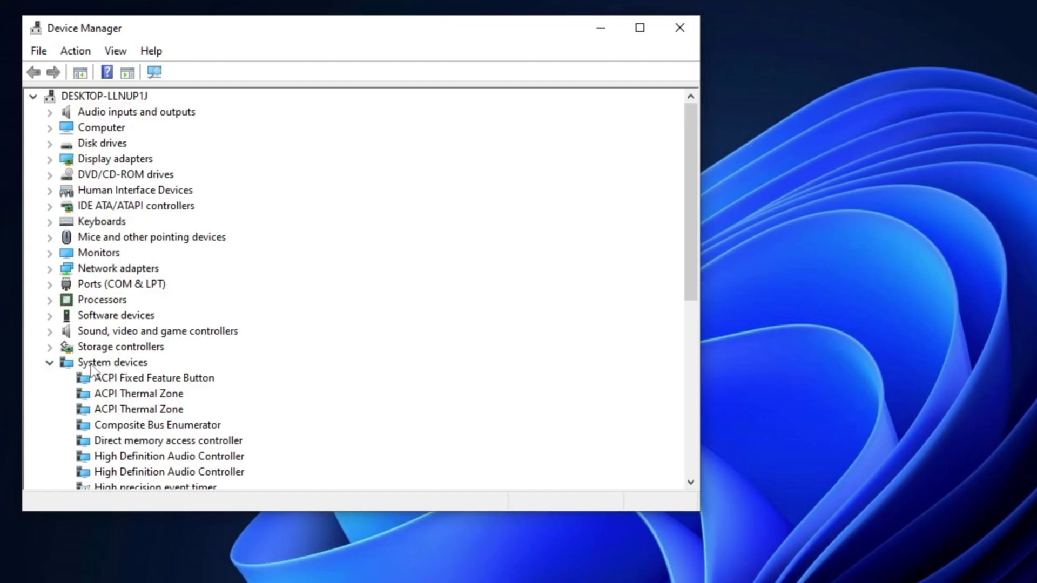
scroll(89, 367, "down", 3)
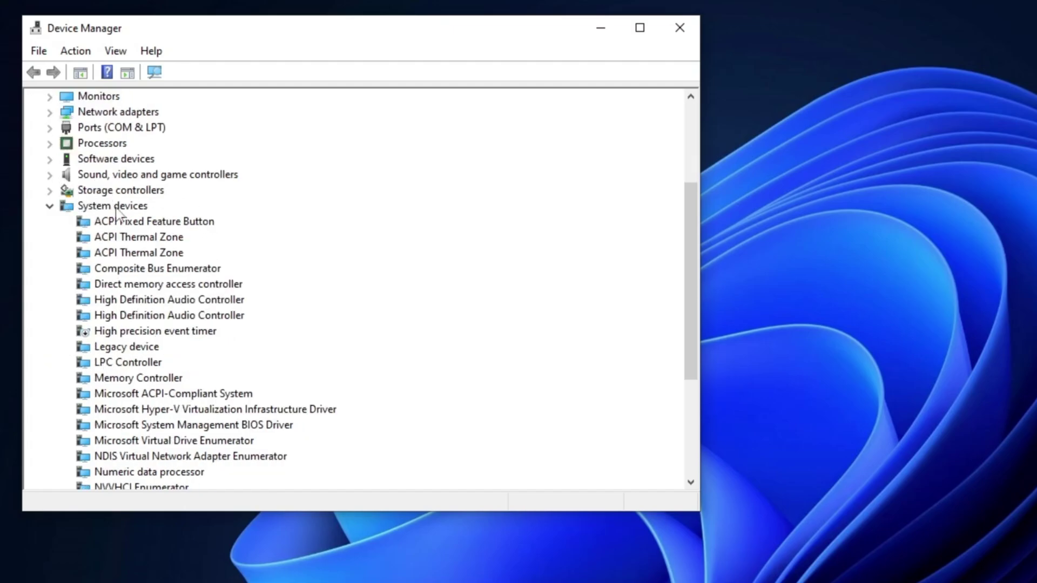
left_click(115, 333)
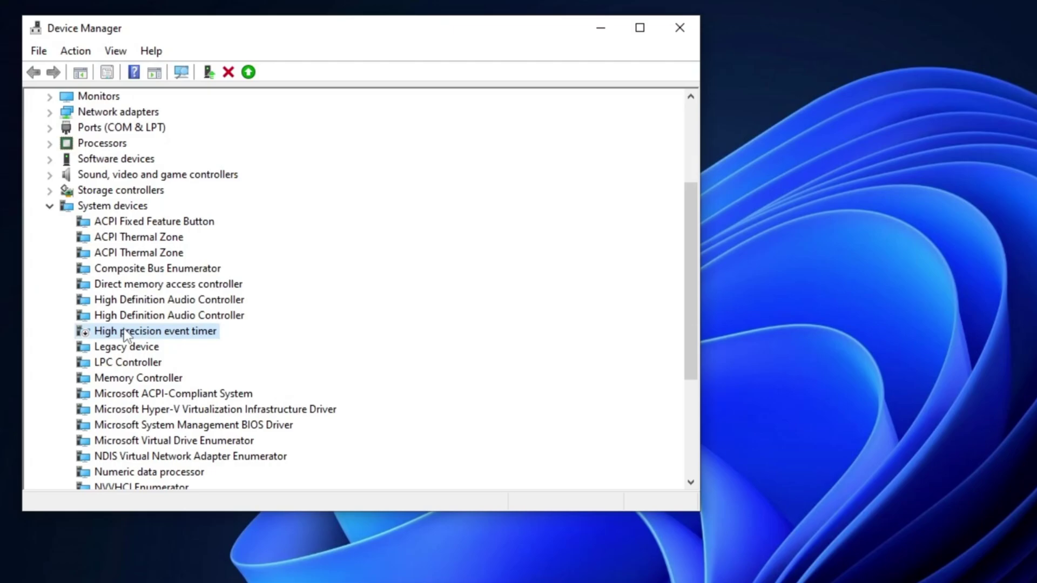
right_click(116, 332)
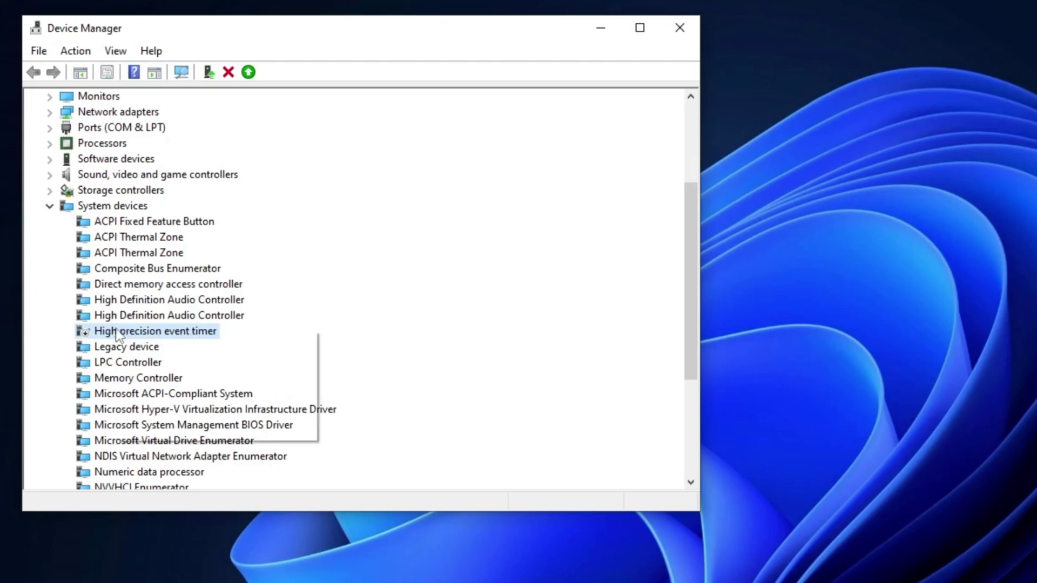
left_click(145, 359)
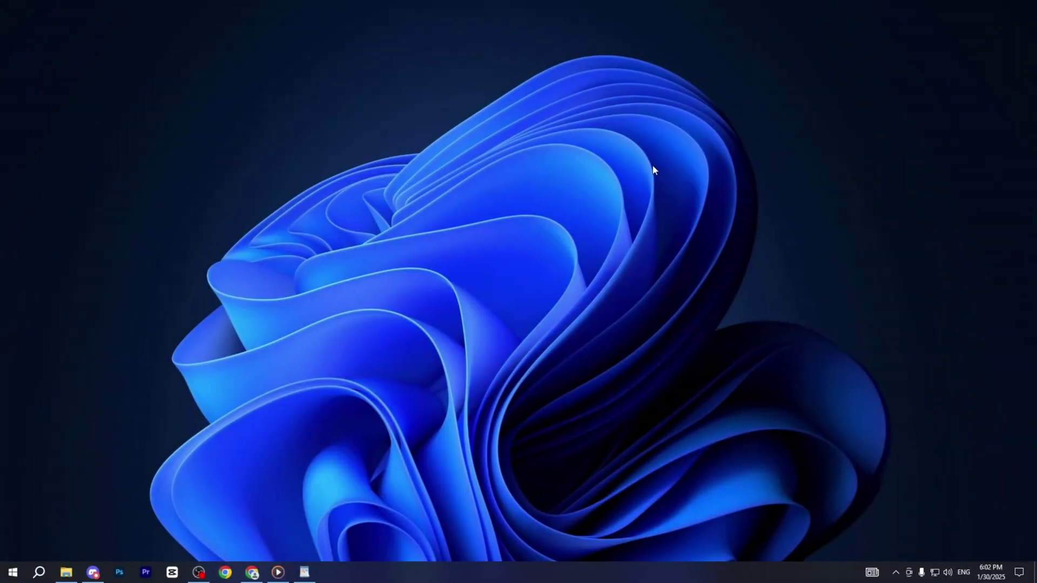
key("super")
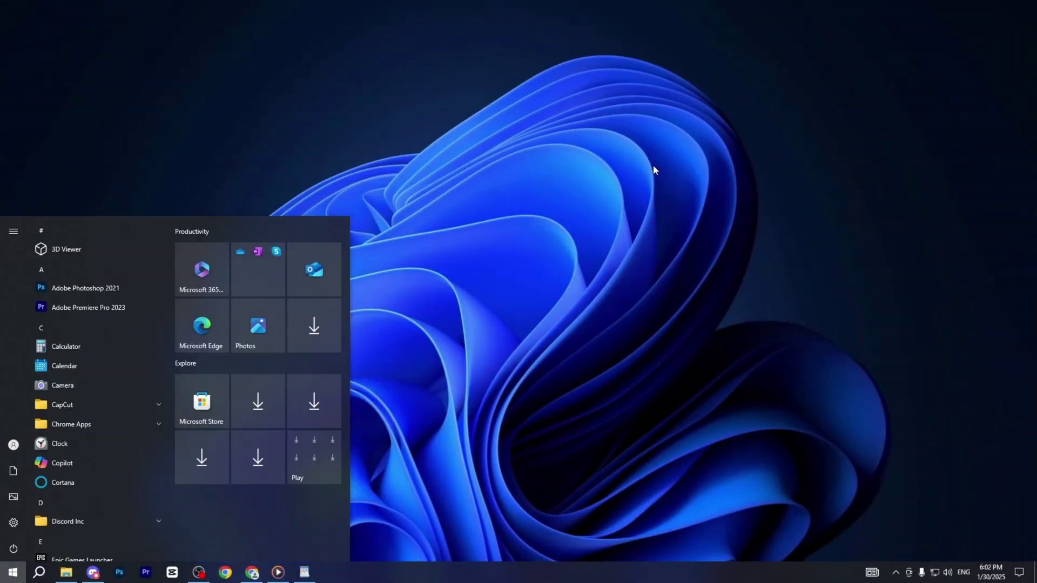
Step: Open Registry Editor via 'reg' and confirm SystemProfile's SystemResponsiveness value is 0
type("reg")
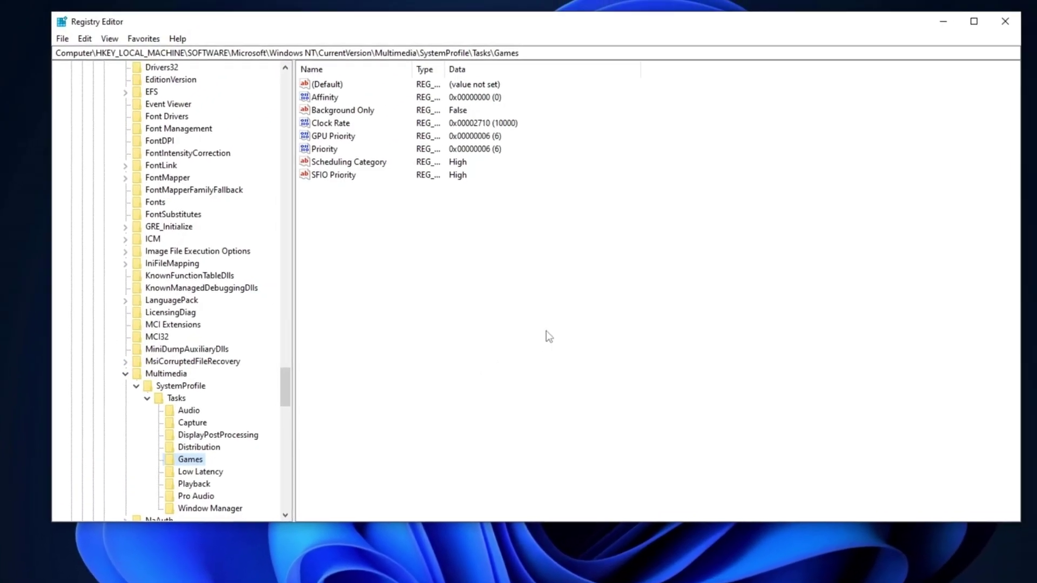
left_click(165, 397)
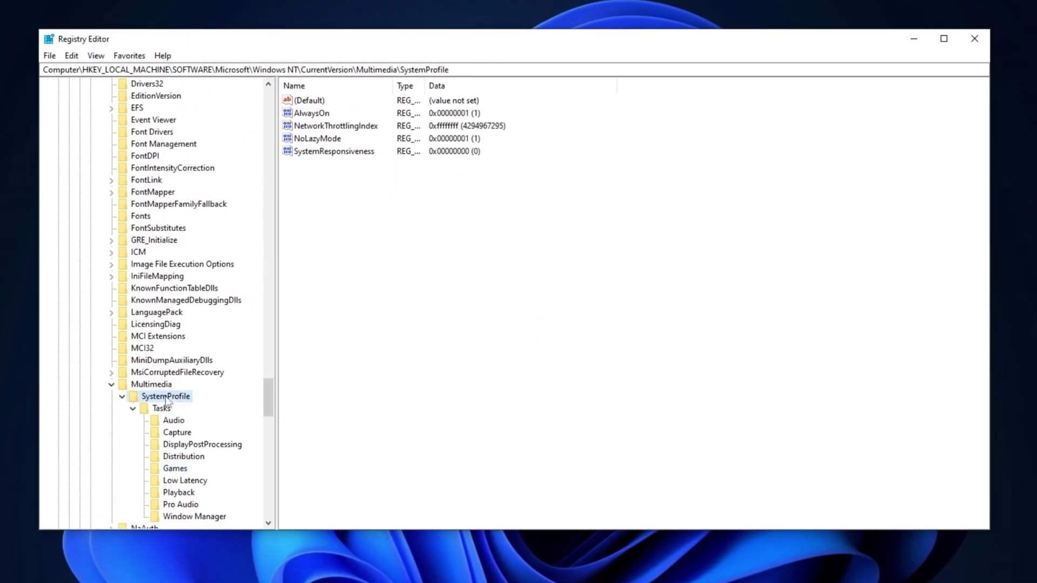
left_click(393, 71)
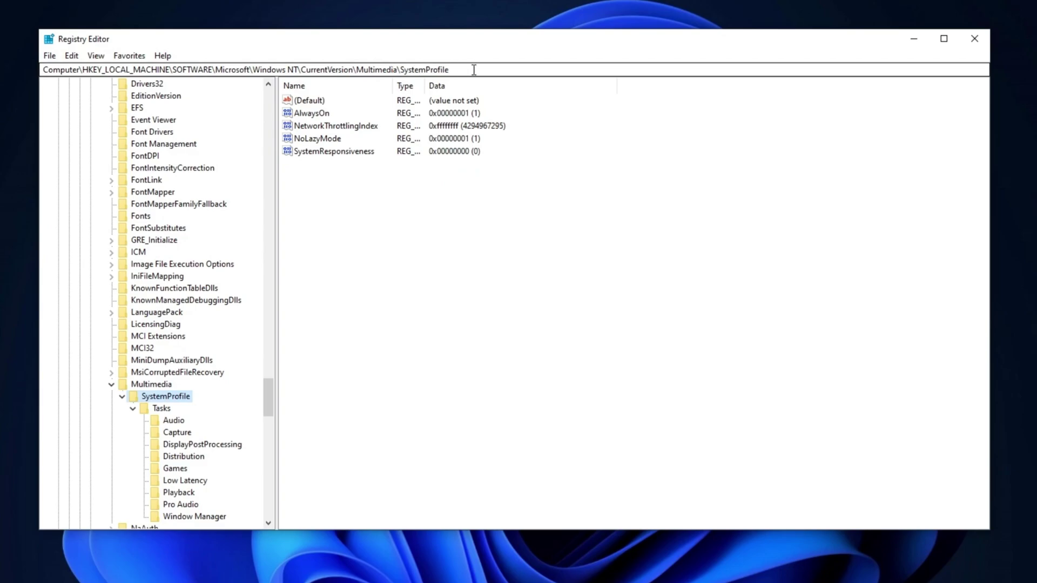
left_click_drag(474, 69, 88, 82)
left_click(490, 69)
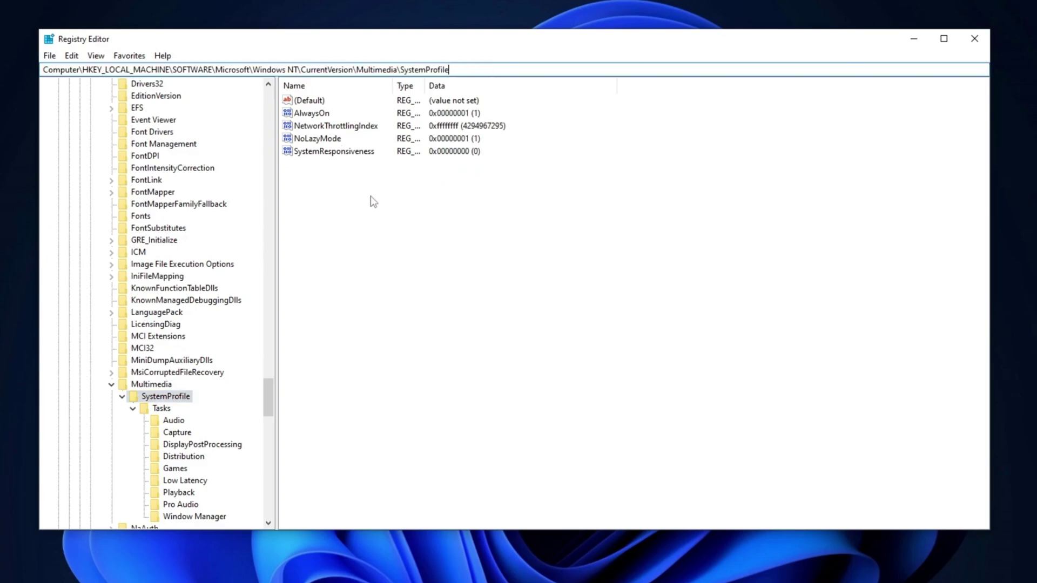
left_click(332, 152)
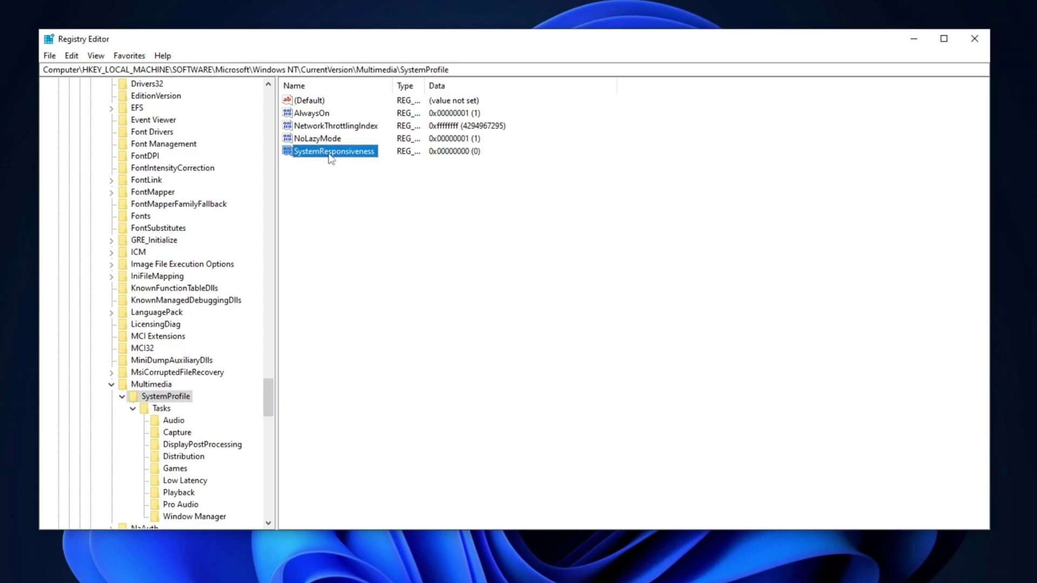
double_click(335, 151)
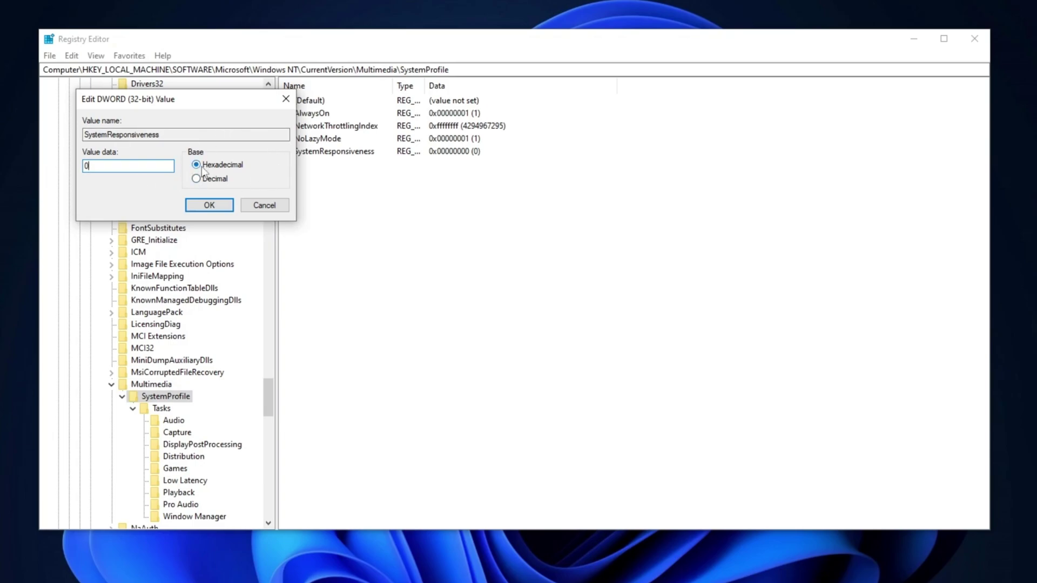
left_click(210, 205)
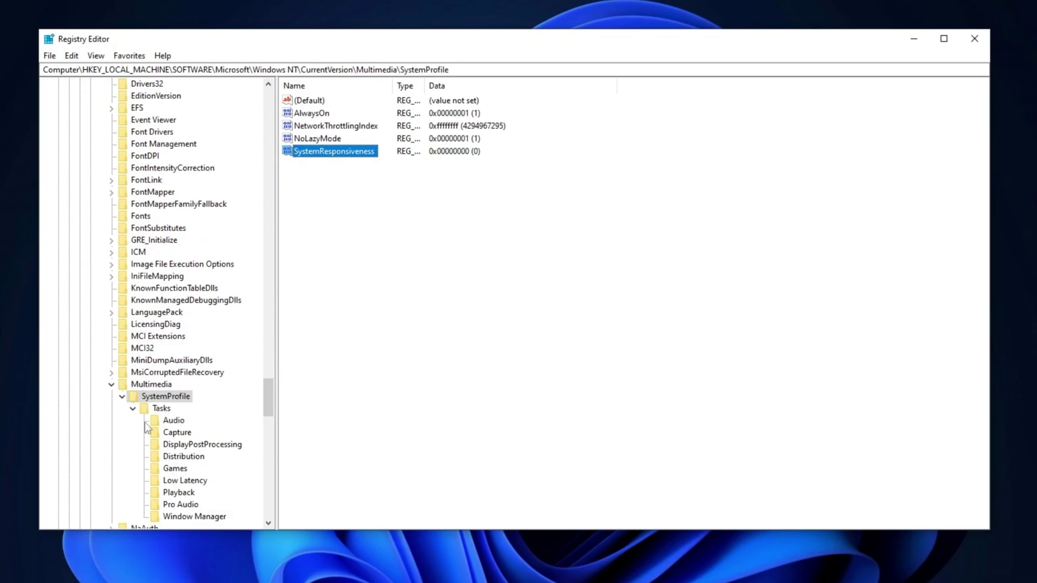
Step: Select the Games task key and confirm GPU Priority stays at 6
left_click(175, 469)
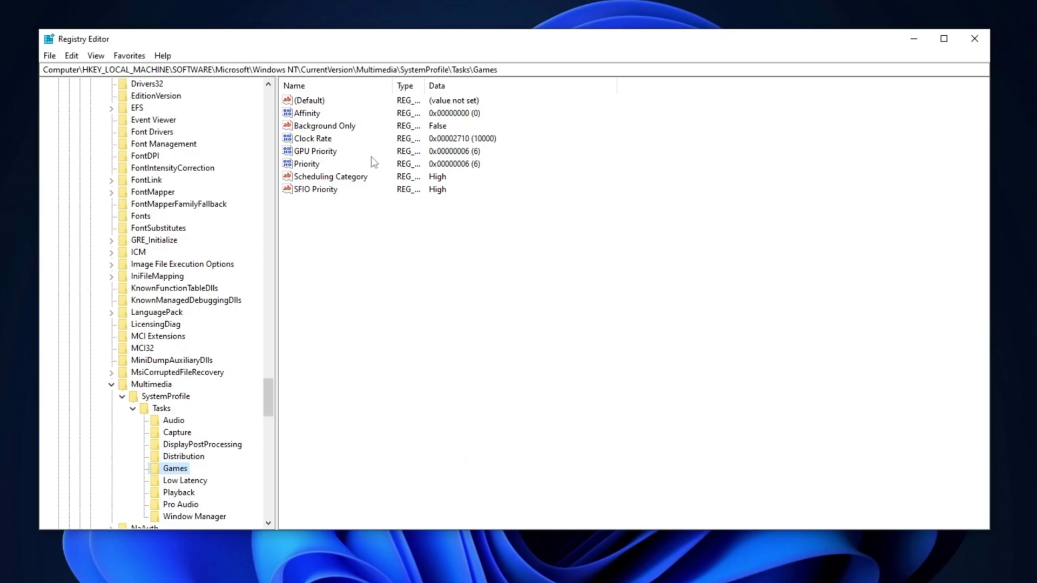
left_click(303, 154)
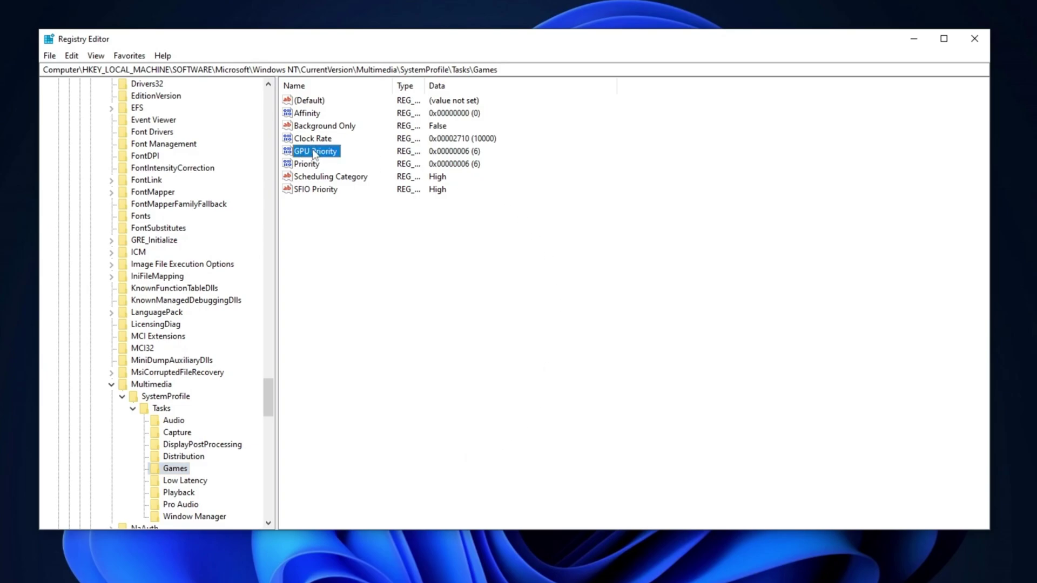
double_click(315, 152)
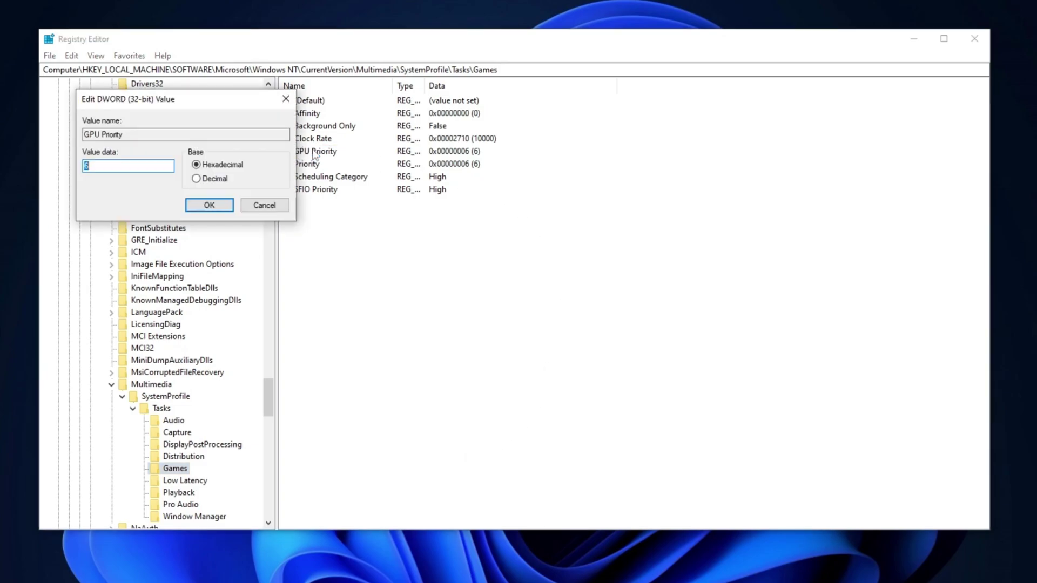
left_click(86, 166)
left_click(219, 205)
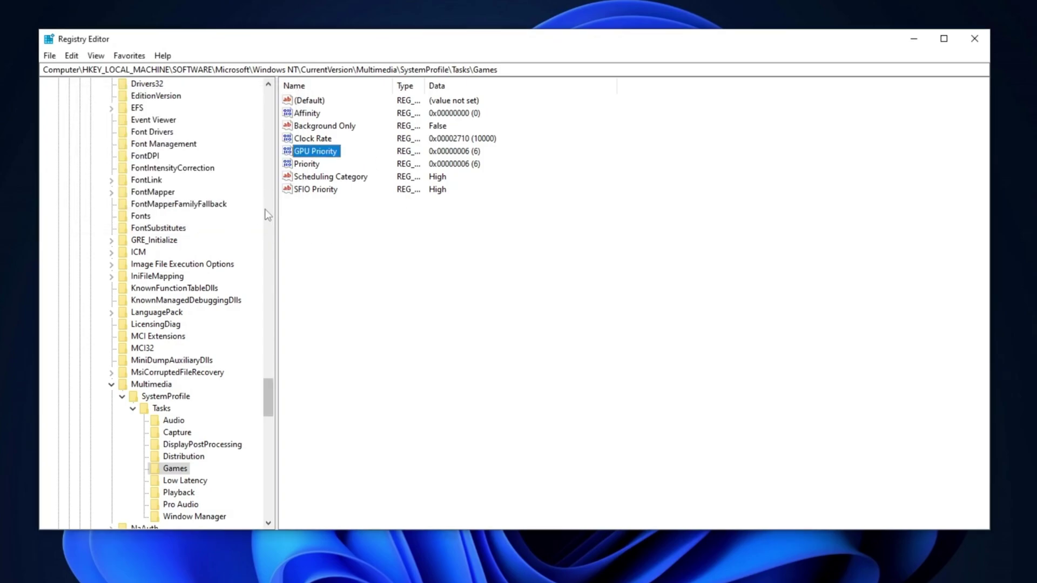
Step: Confirm the Games task's Priority value also stays at 6
left_click(307, 165)
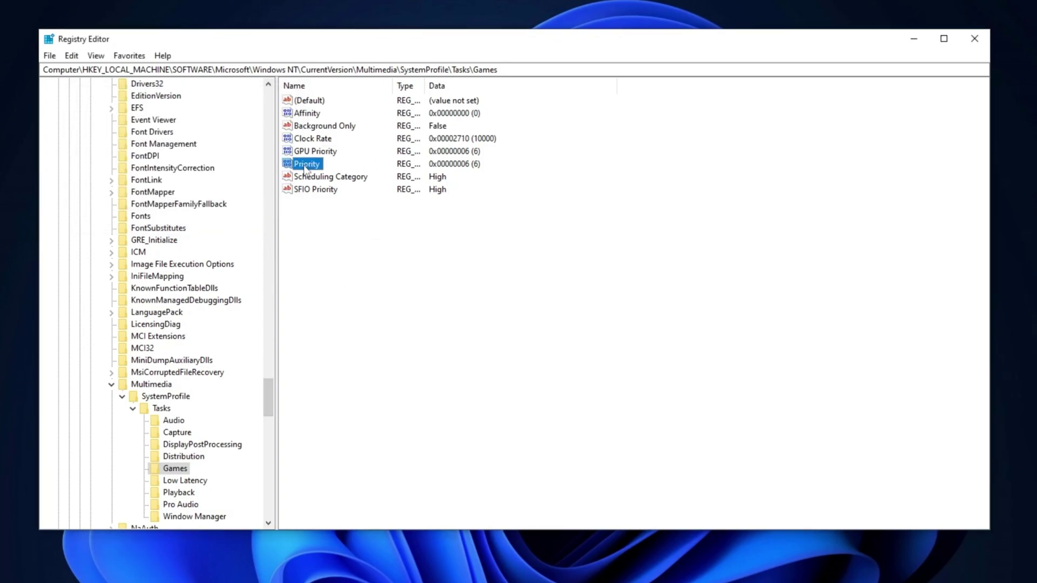
double_click(316, 164)
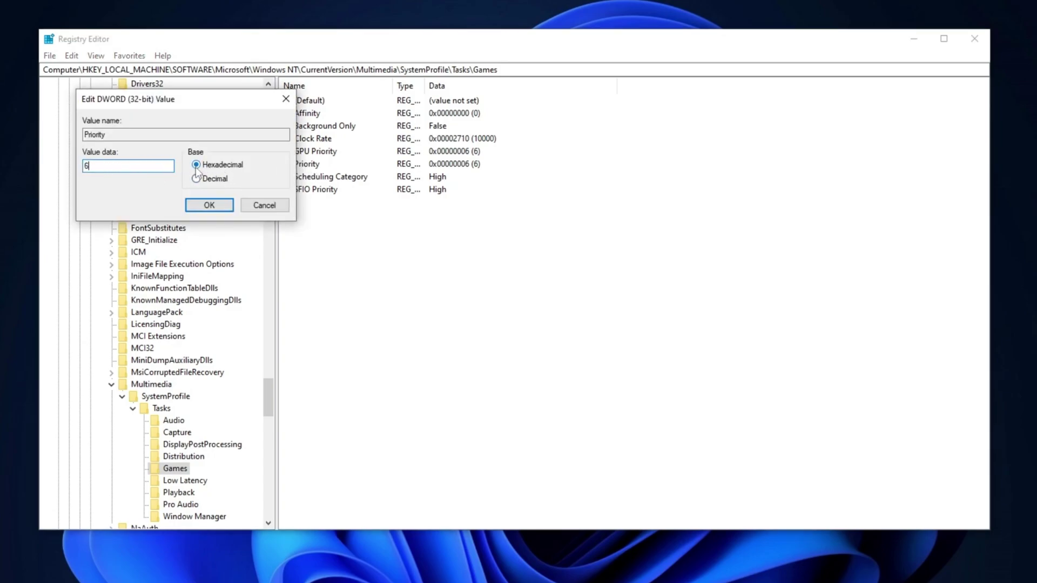
left_click(206, 205)
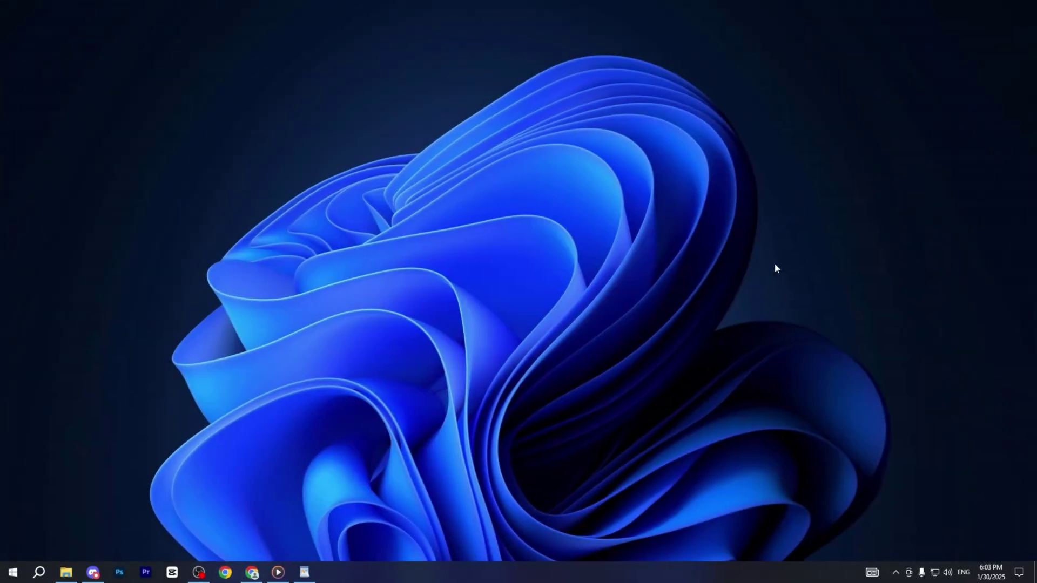
Step: Open Services via 'ser' search and check that SysMain's startup type is Disabled
key("super")
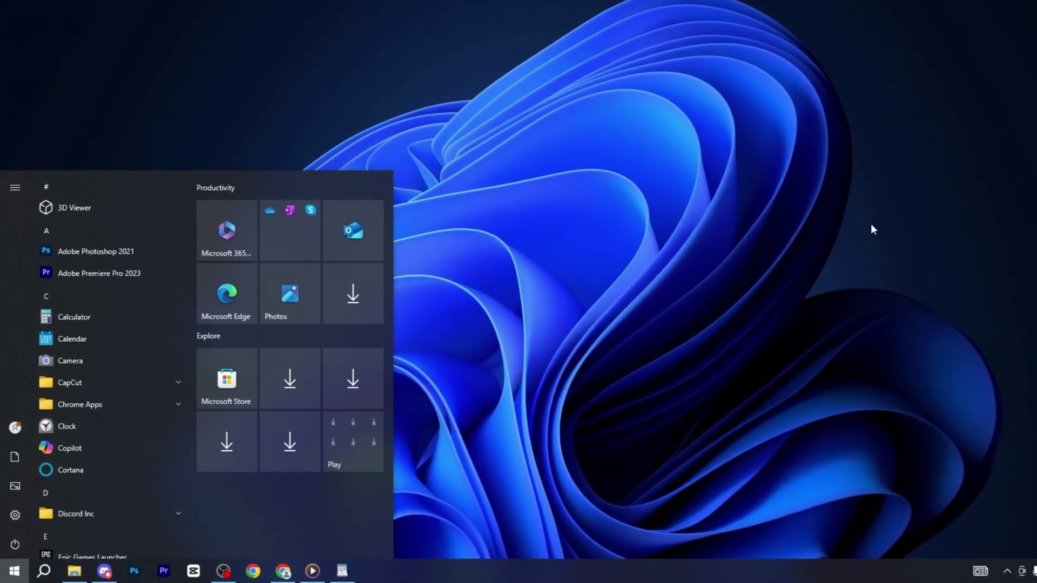
type("ser")
key("Return")
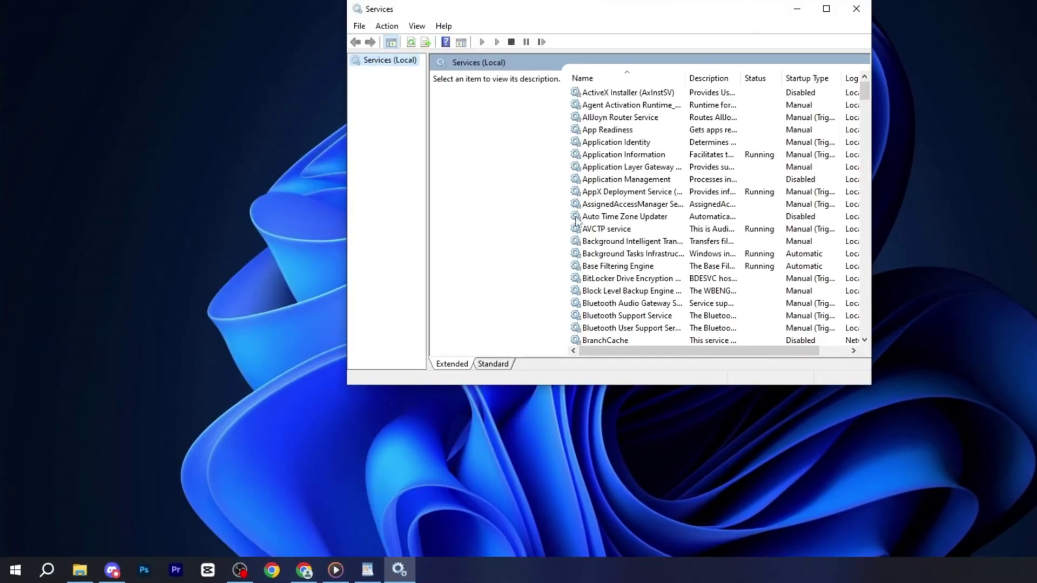
left_click(621, 179)
key("s")
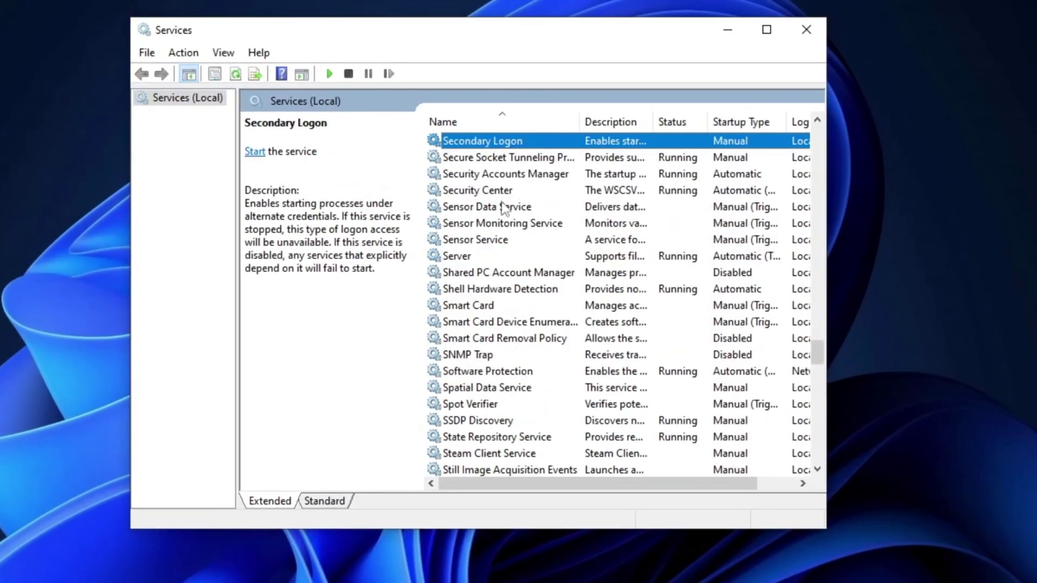
scroll(491, 280, "down", 3)
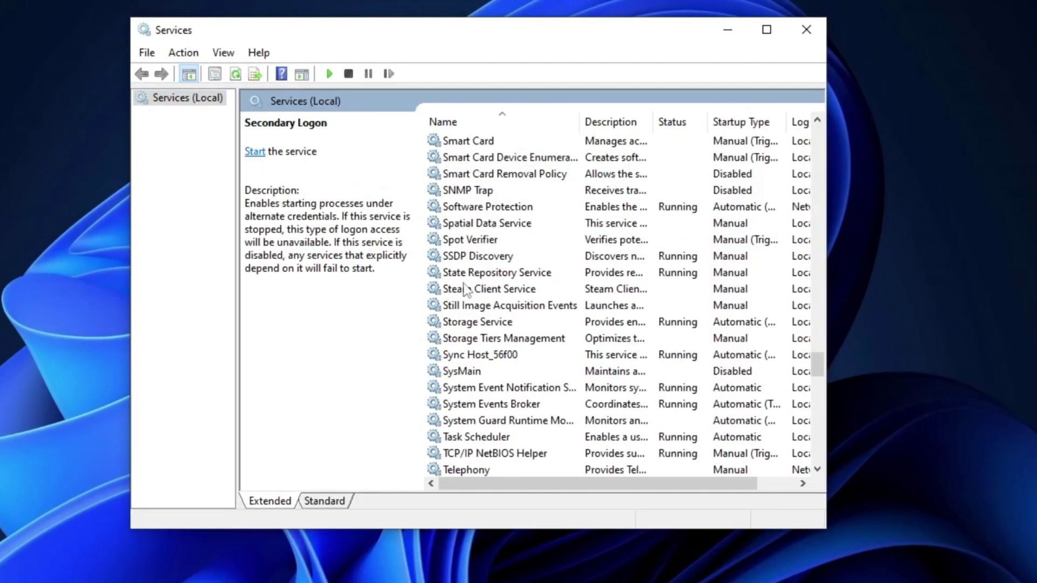
right_click(465, 371)
left_click(522, 533)
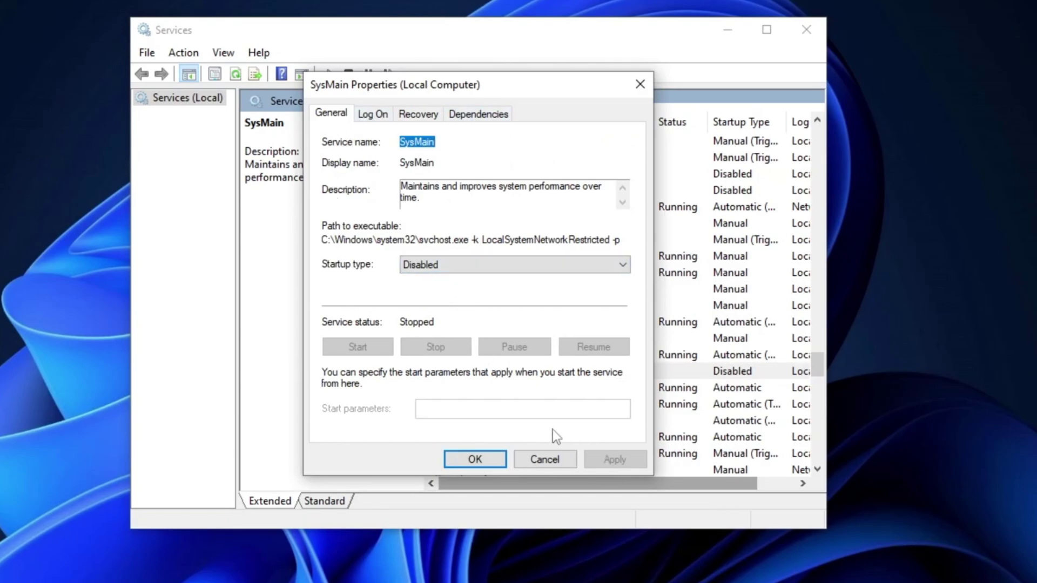
left_click(461, 455)
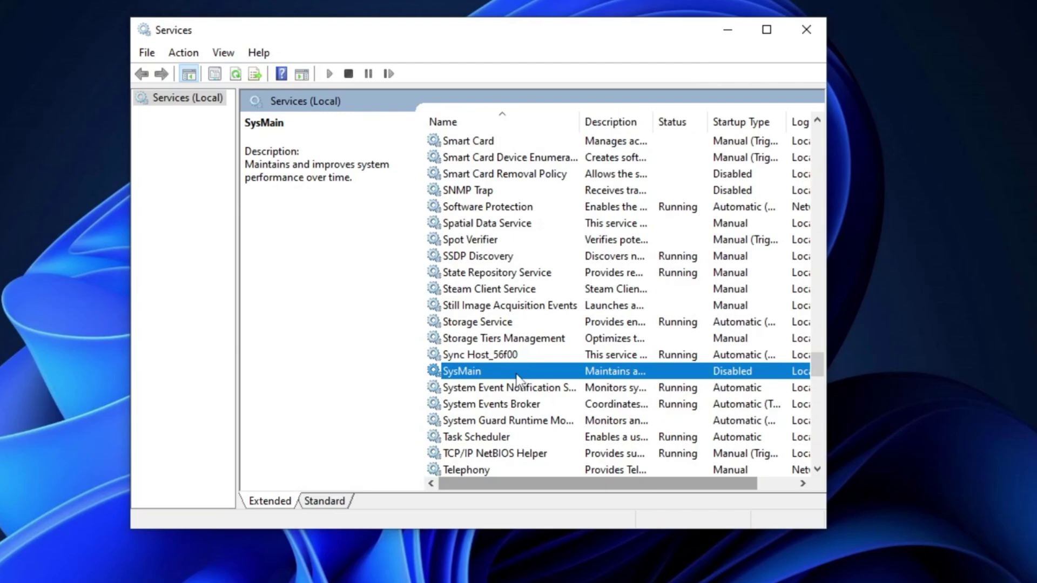
Step: Switch Windows Search's startup type to Disabled in its properties and apply
key("w")
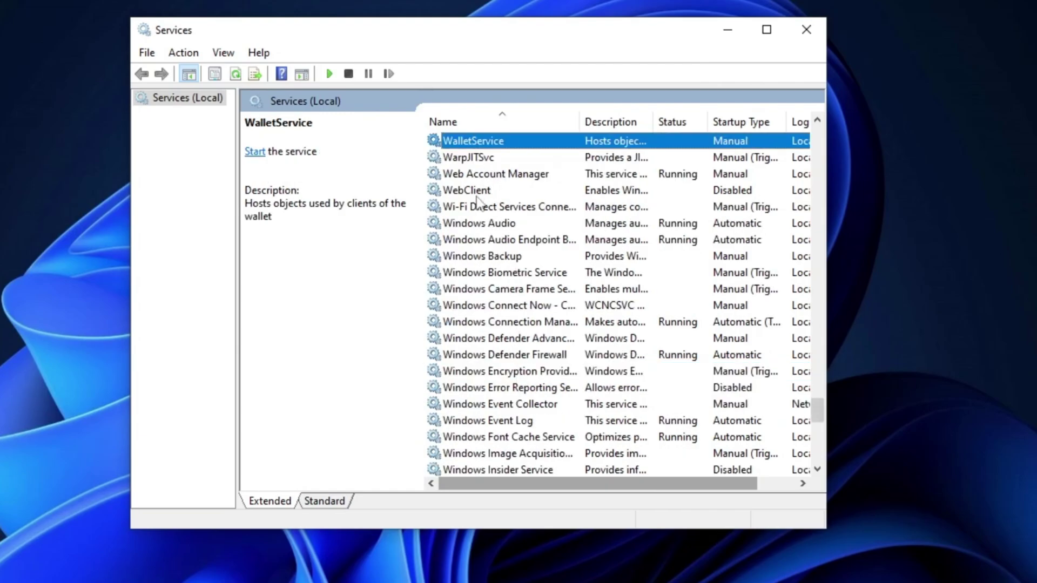
scroll(521, 247, "down", 10)
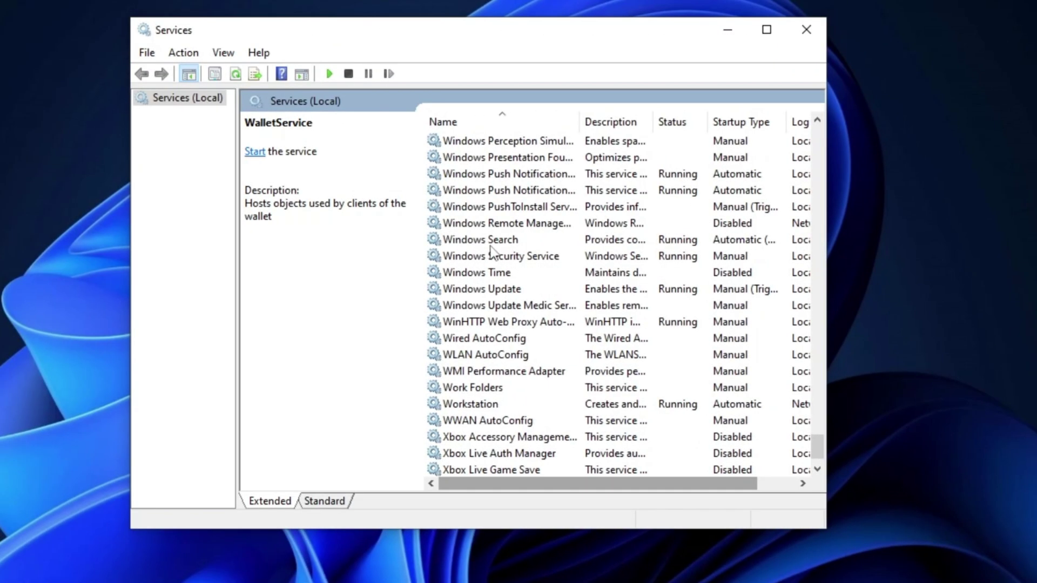
left_click(491, 243)
right_click(491, 249)
left_click(548, 404)
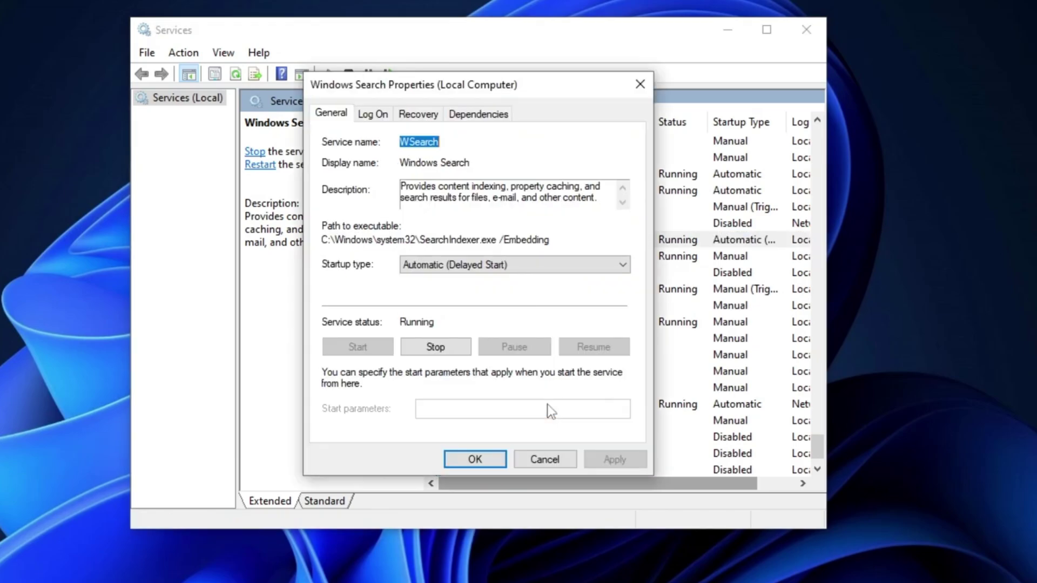
left_click(620, 265)
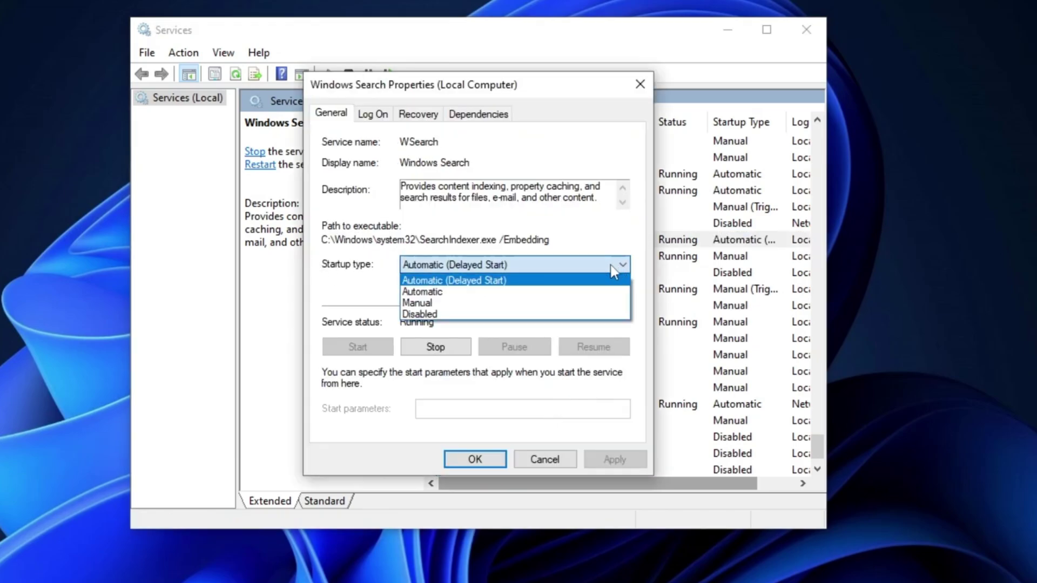
left_click(462, 315)
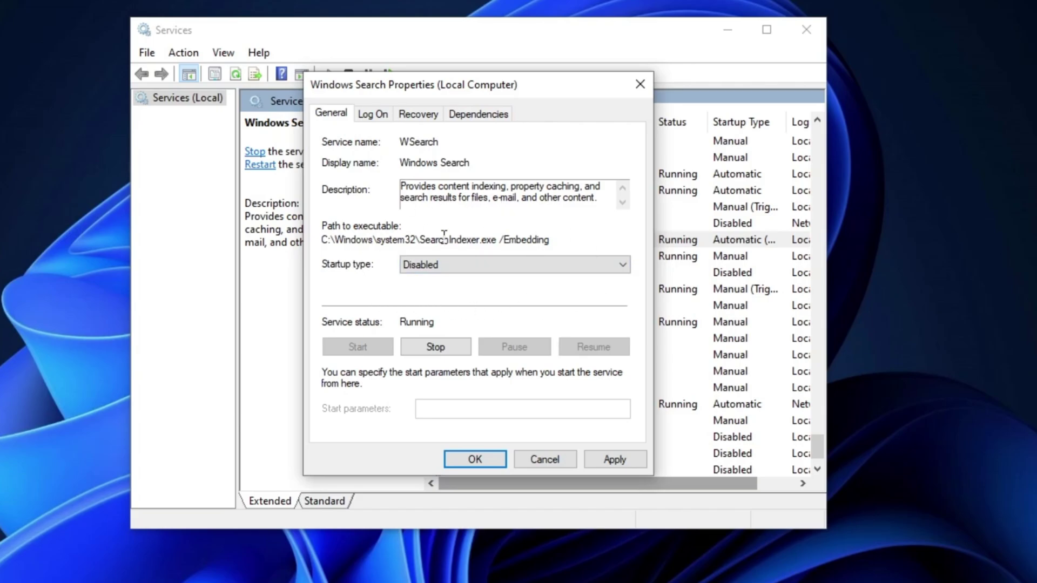
left_click(614, 462)
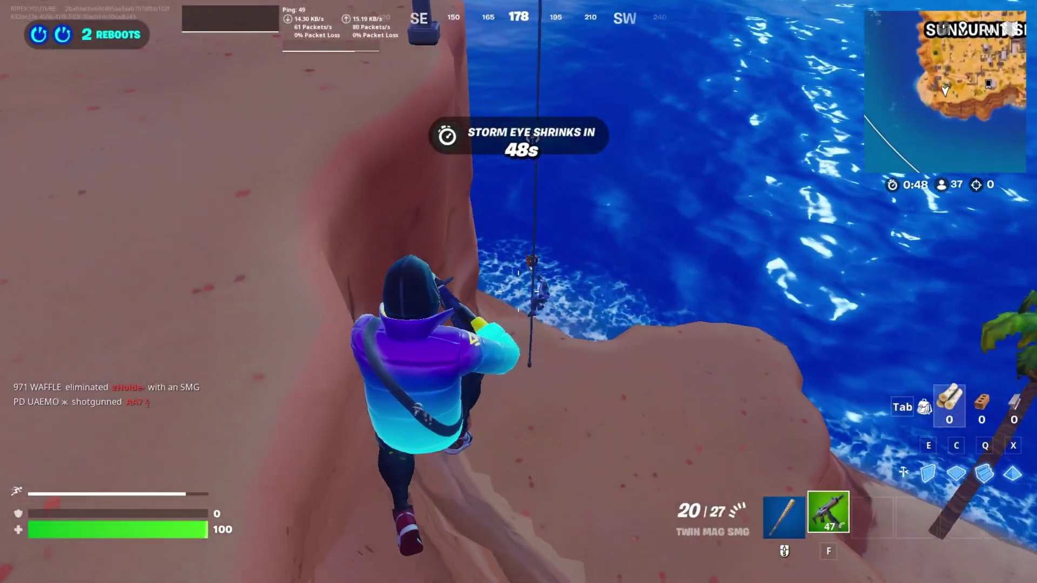
Step: Zipline down to the beach, eliminate the enemy with the SMG, and pick up the Striker Burst Rifle and ammo
left_click(519, 292)
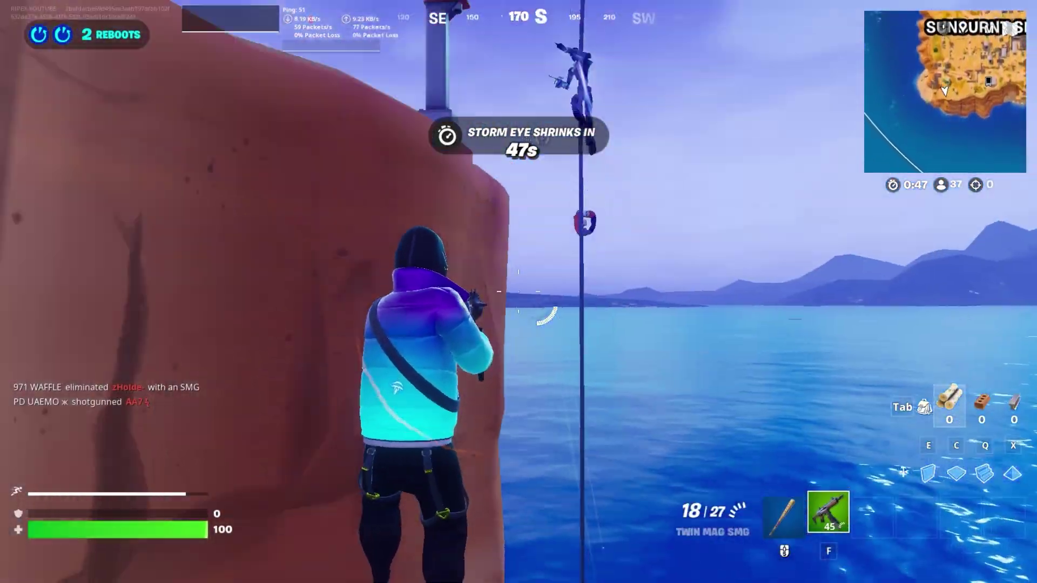
key("space")
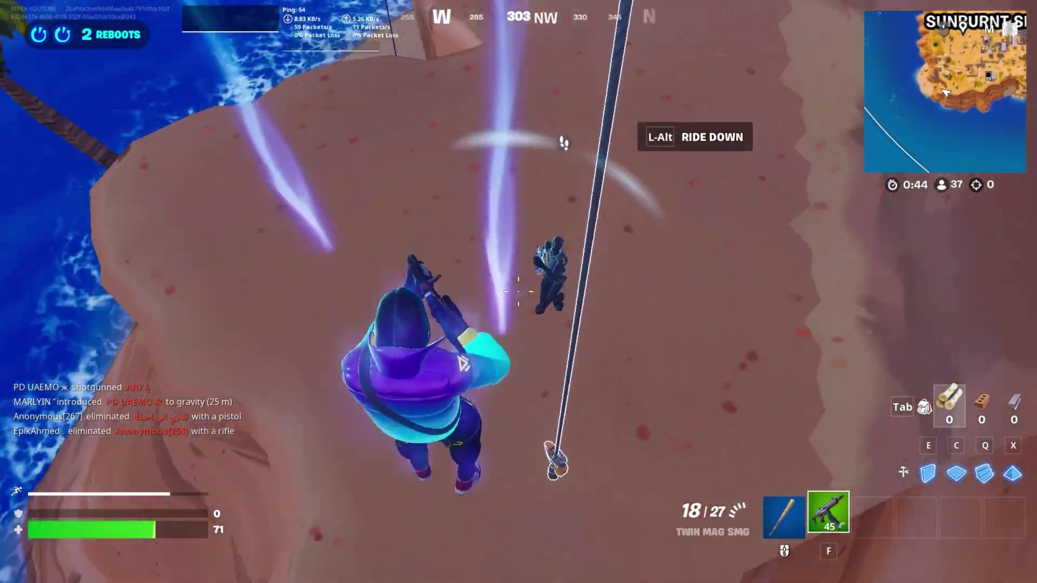
left_click(518, 292)
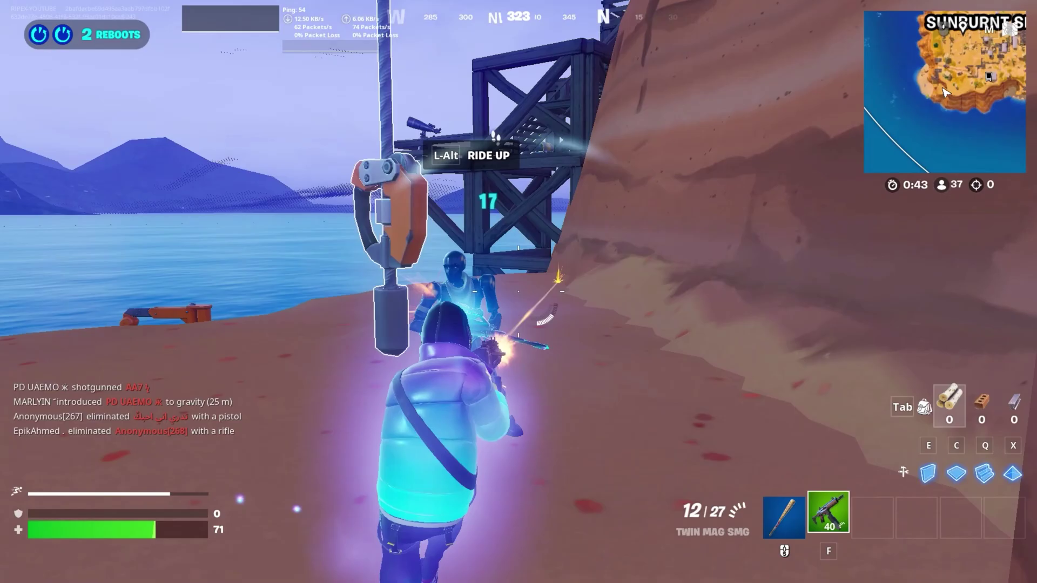
key("w")
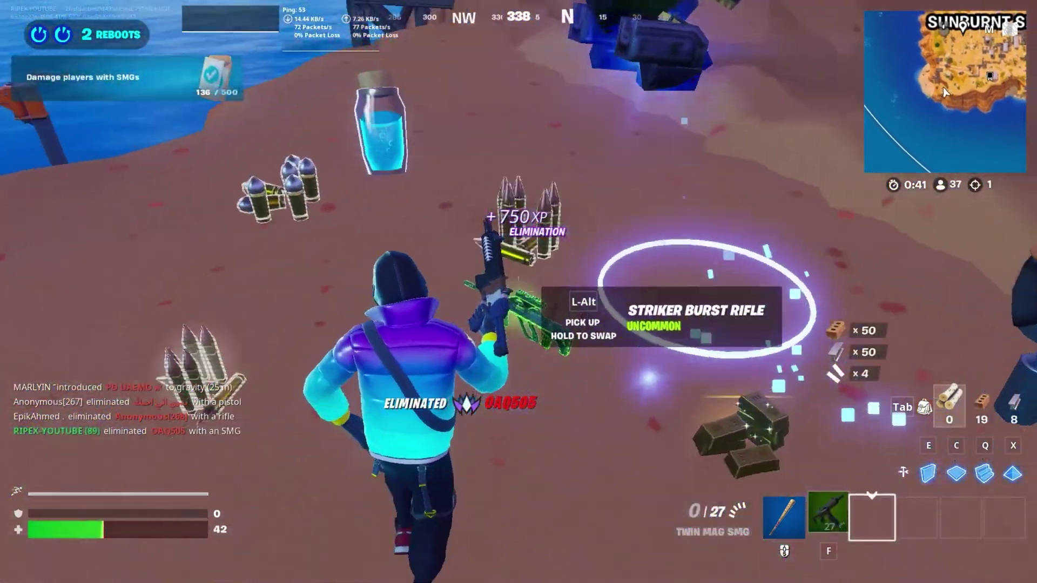
key("r")
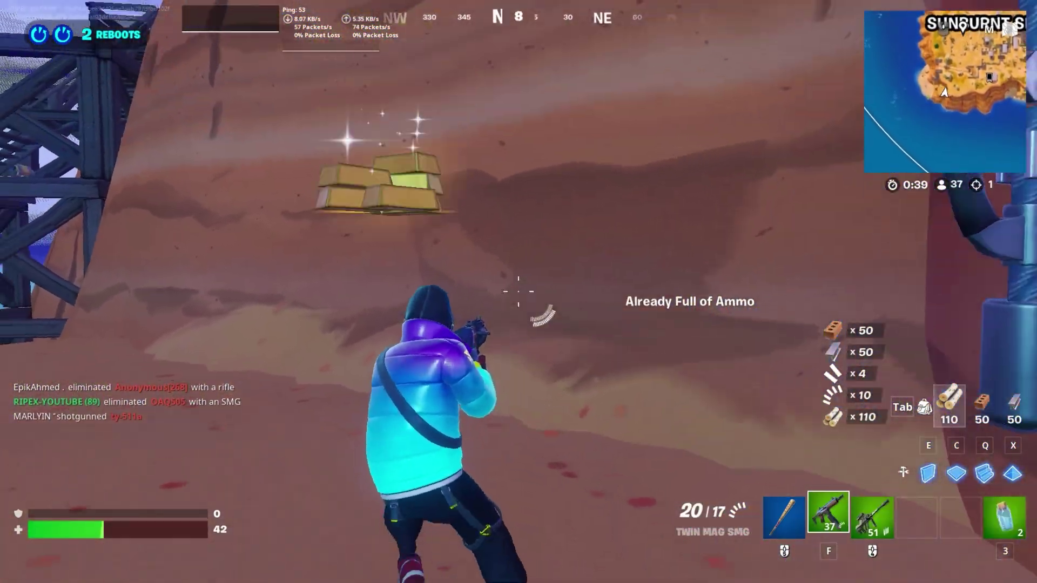